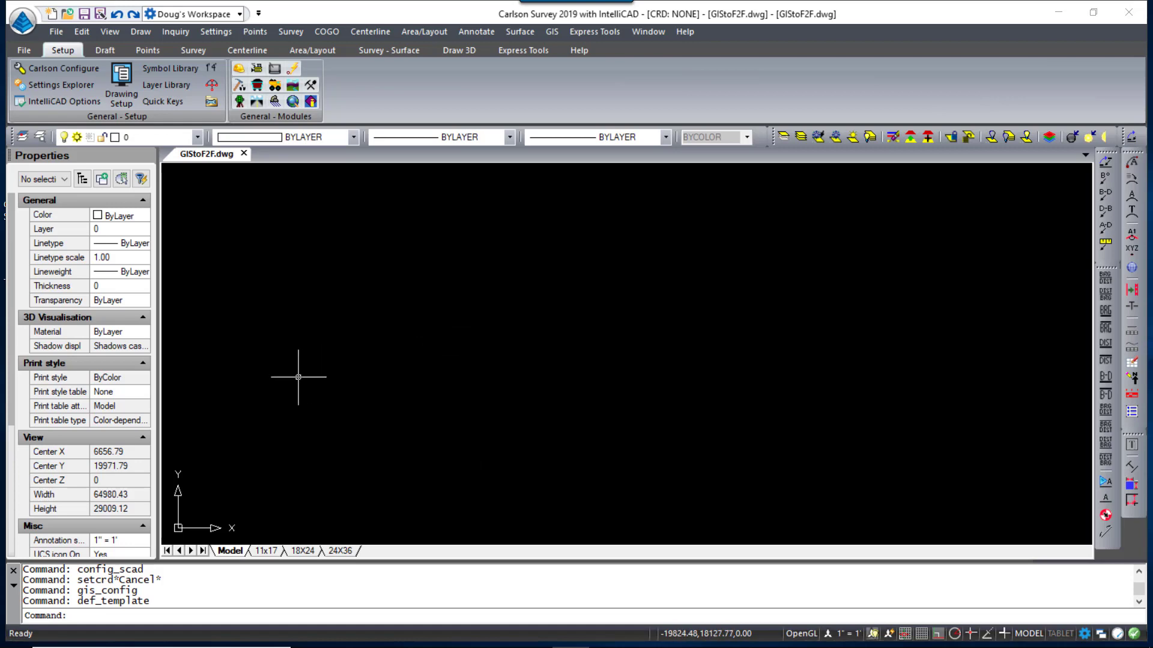
Set the coordinate file format to Carlson SQLite (CRDB) in Carlson Configure's General Settings
click(78, 70)
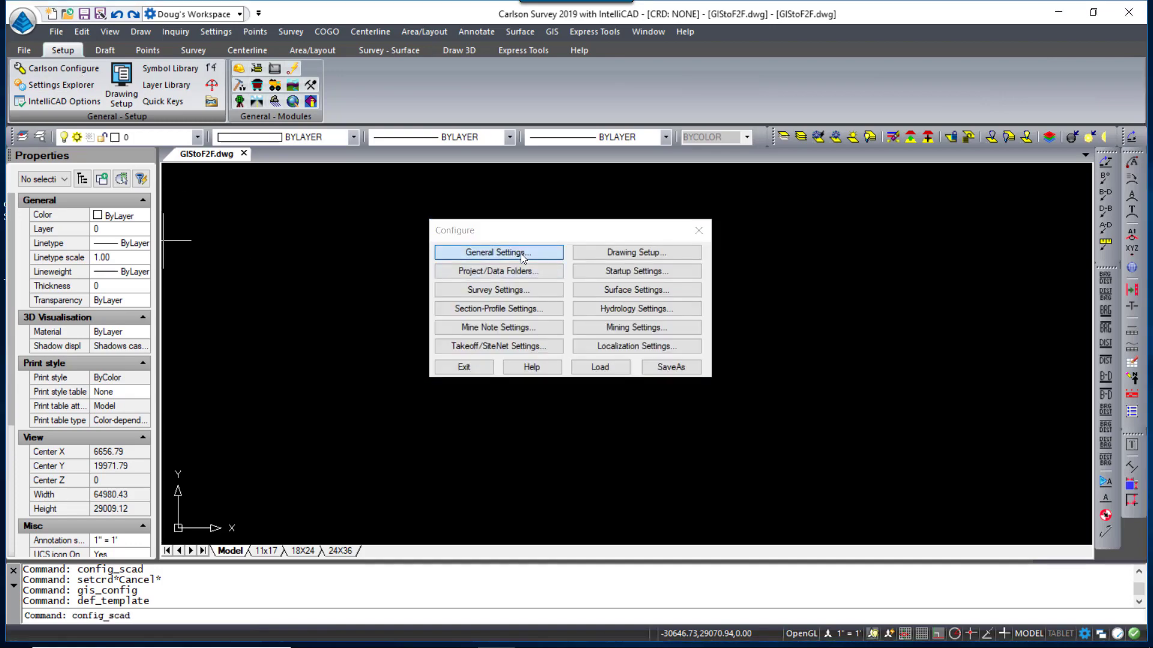
click(521, 254)
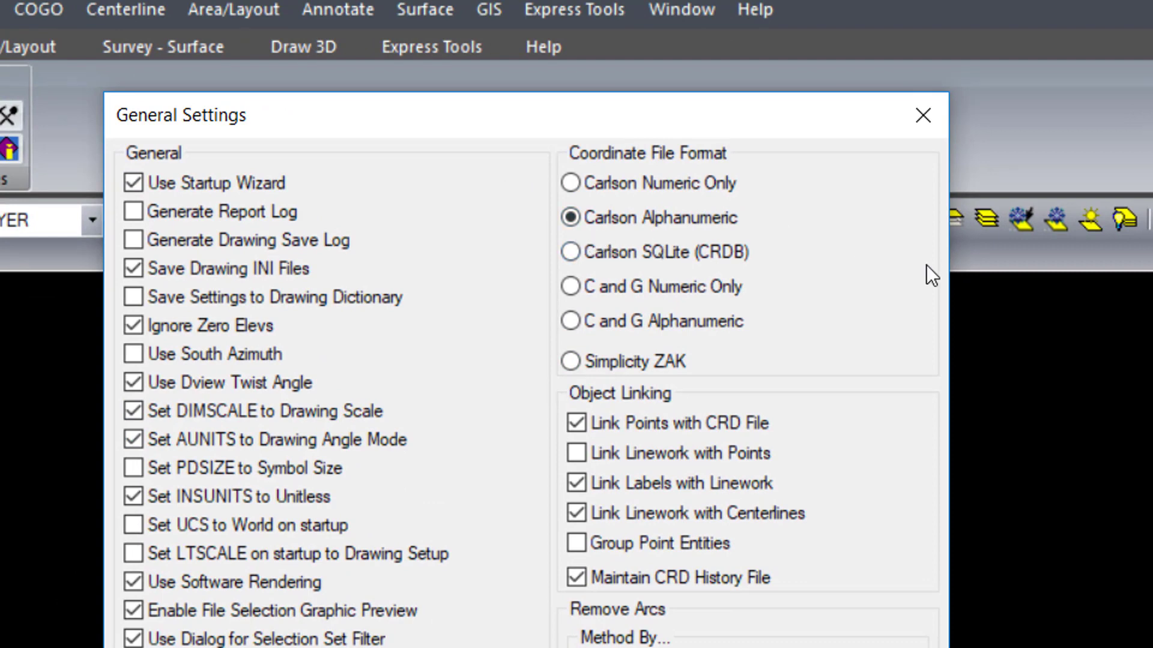
click(572, 251)
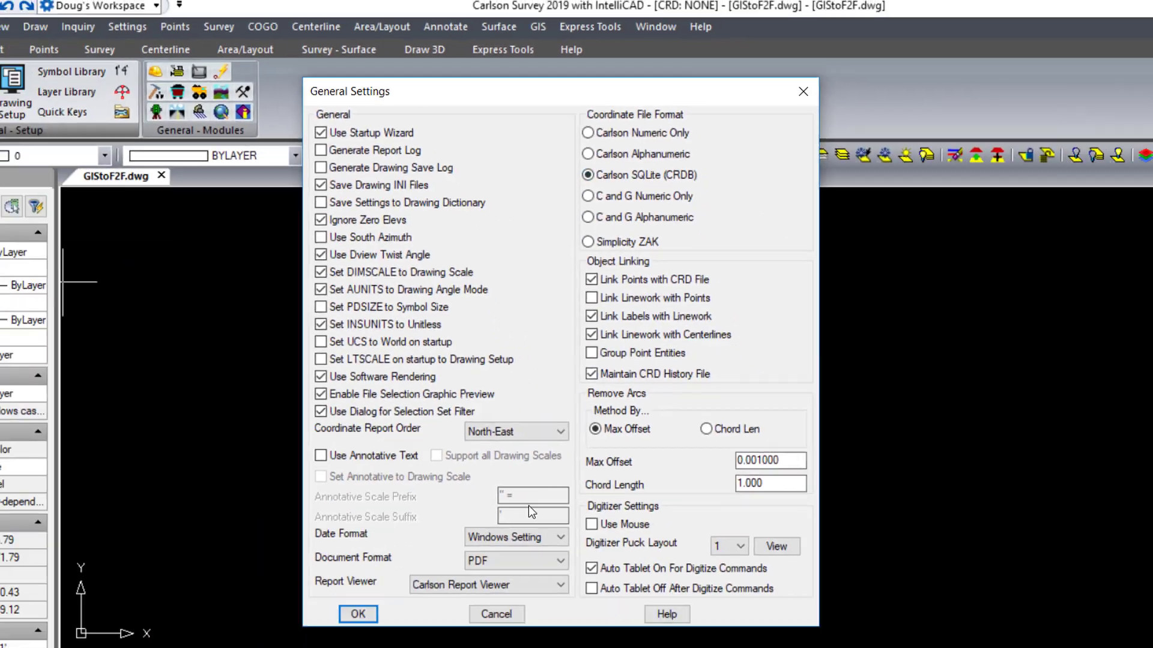
Accept the general settings and choose GIStoF2F.crdb as the coordinate file
click(468, 610)
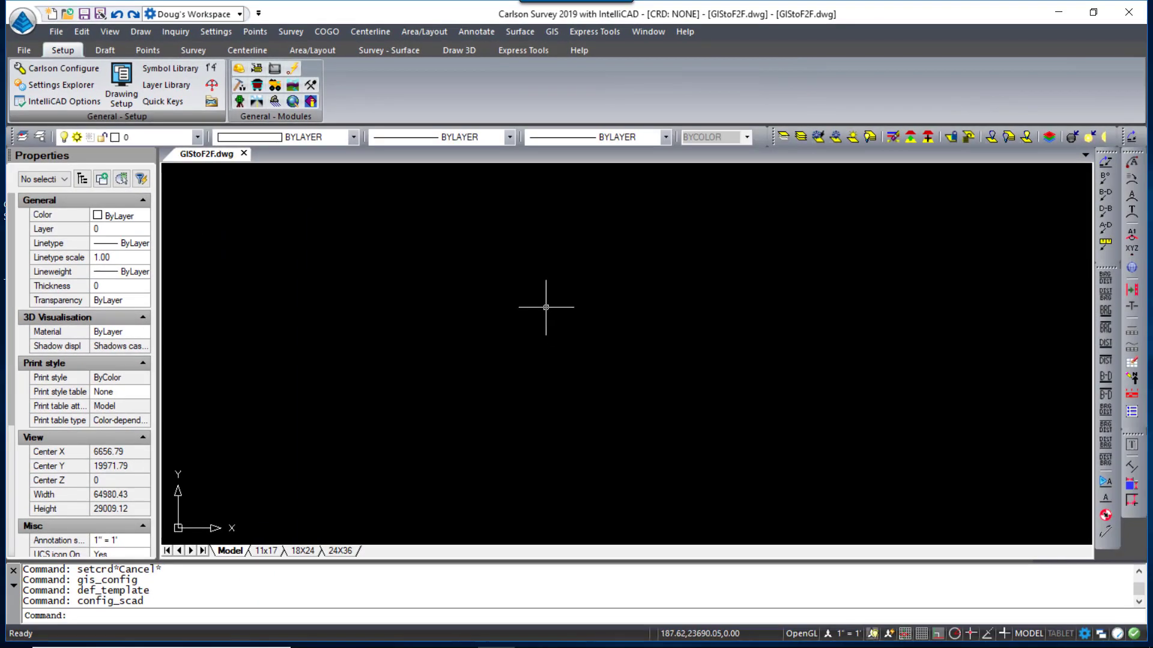
click(146, 51)
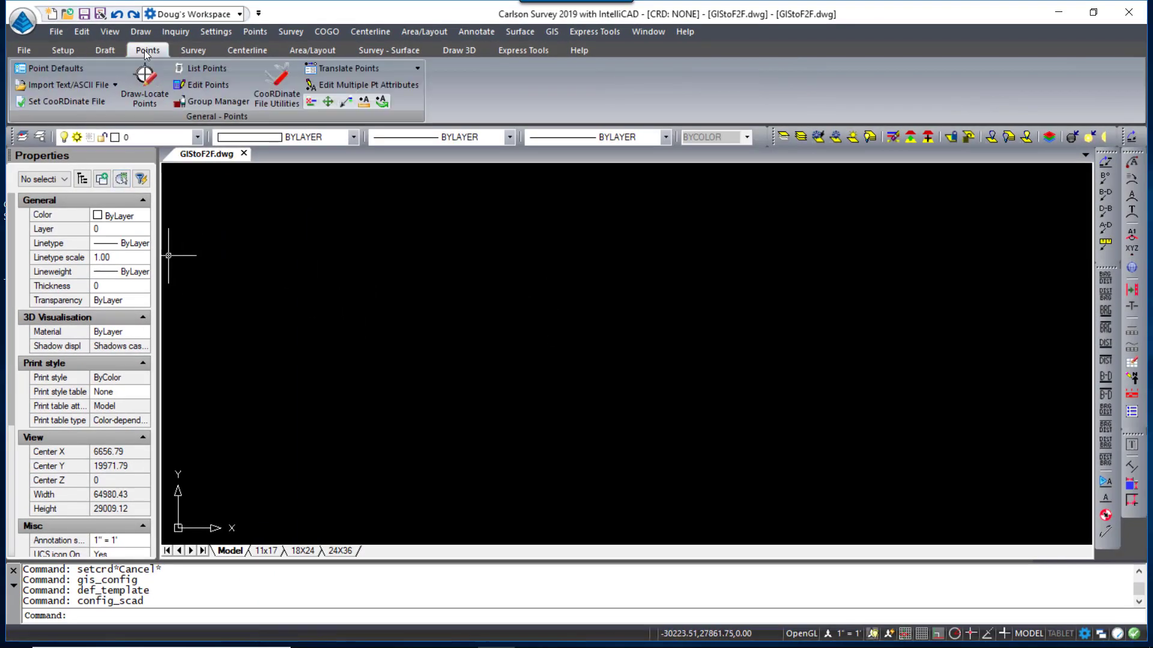
click(62, 102)
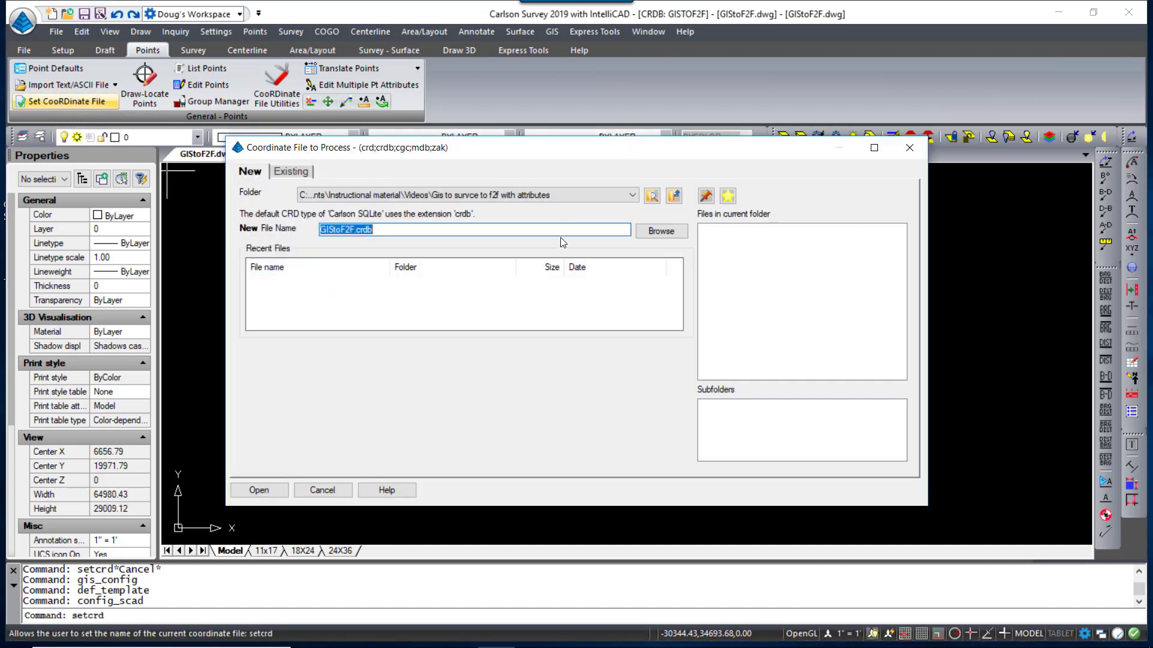
click(379, 229)
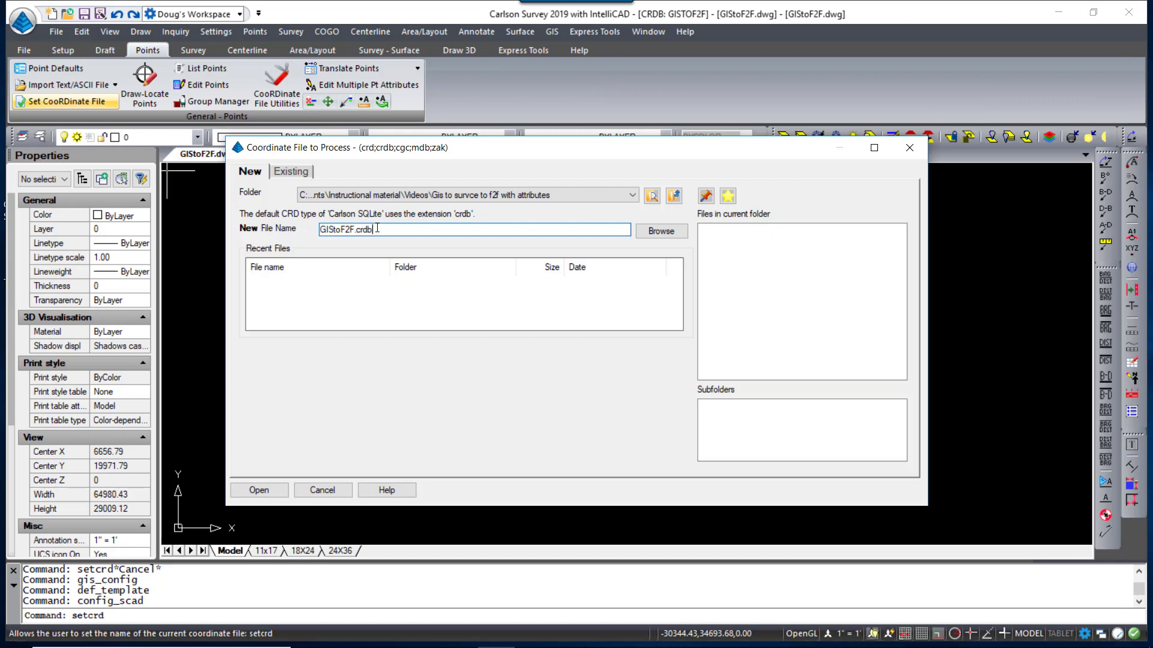
Create GIStoF2F.crdb and confirm in Edit Points that it holds no points
click(259, 490)
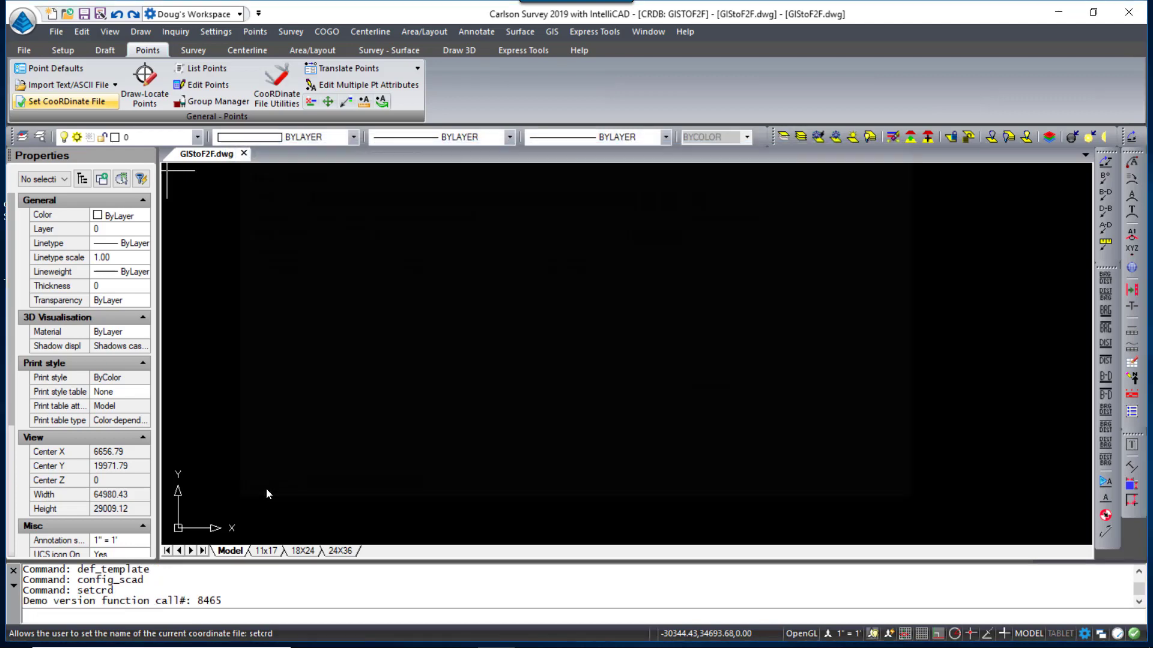
click(206, 84)
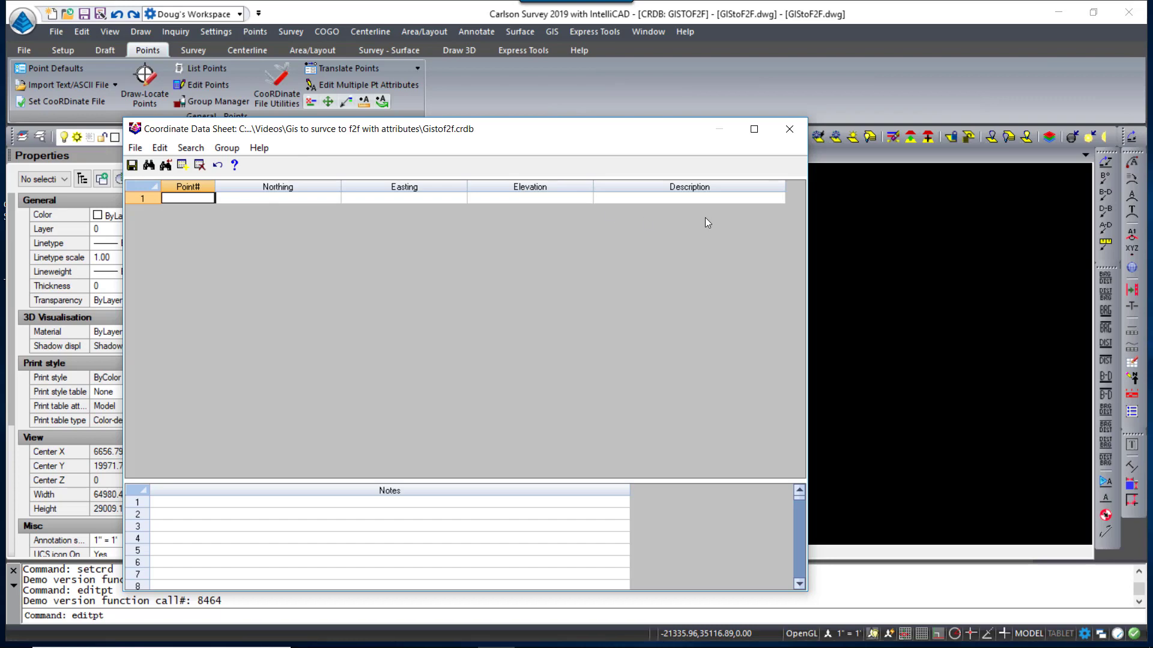
click(790, 130)
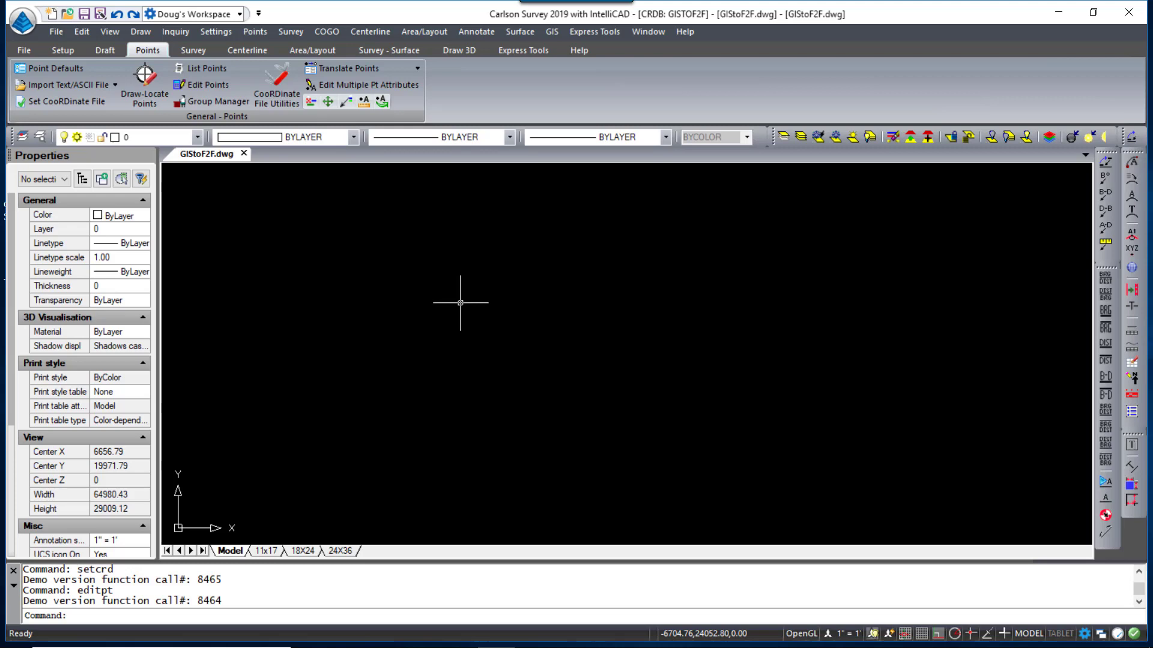
Open the GIS Database Settings from the GIS menu
drag(460, 303, 744, 257)
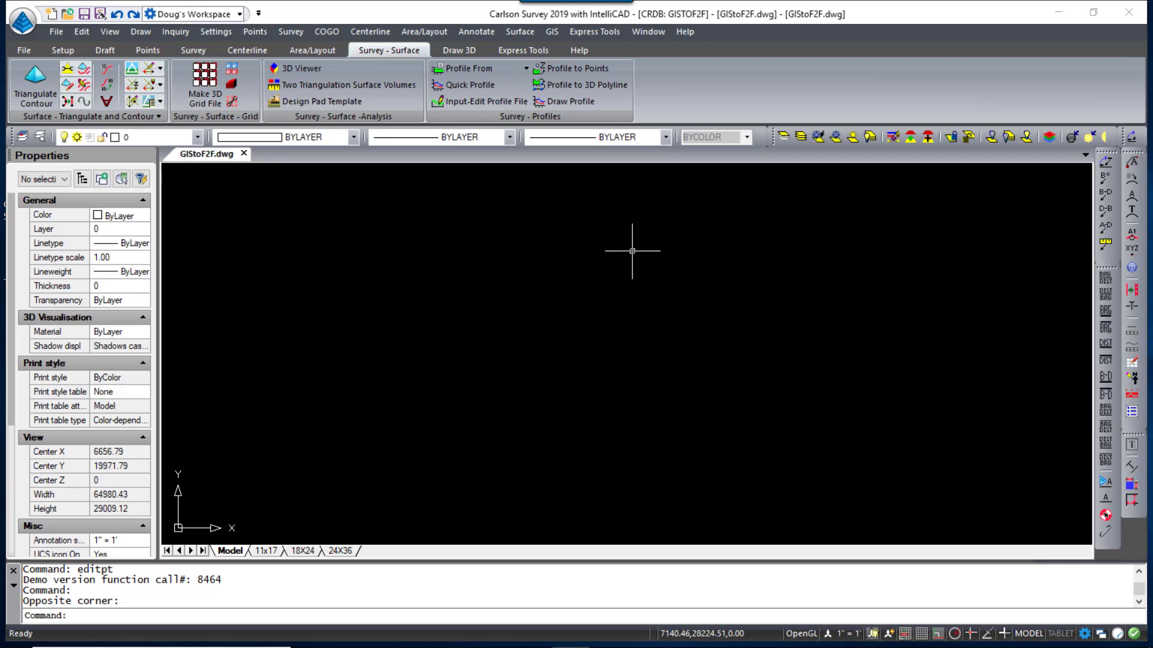
click(552, 33)
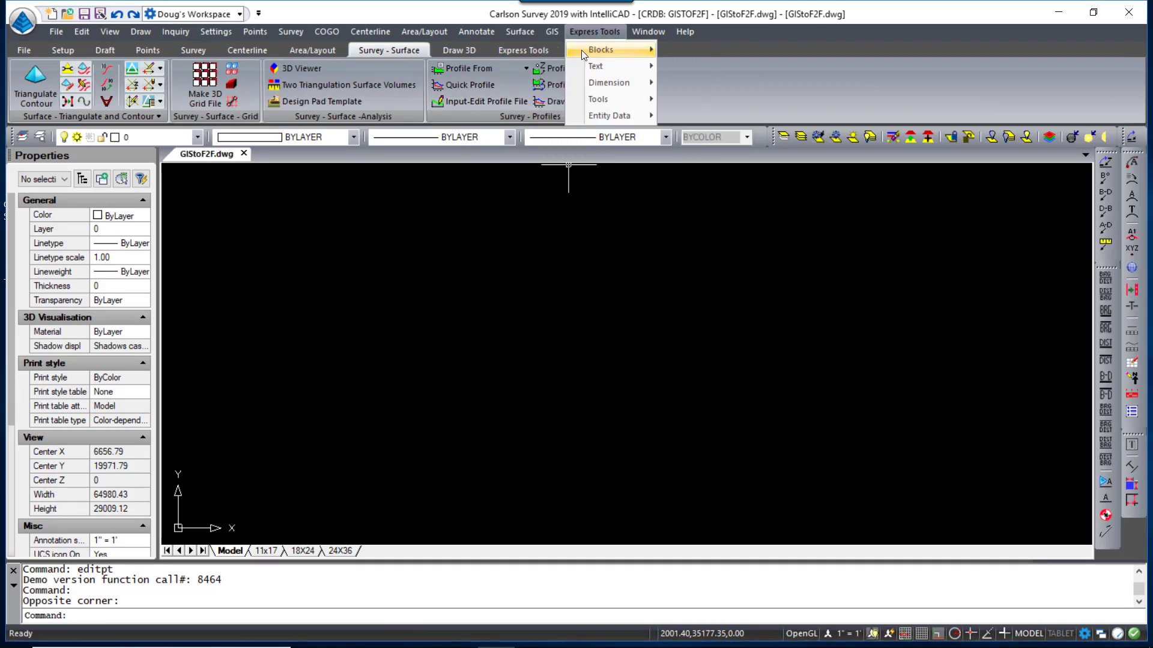
click(553, 32)
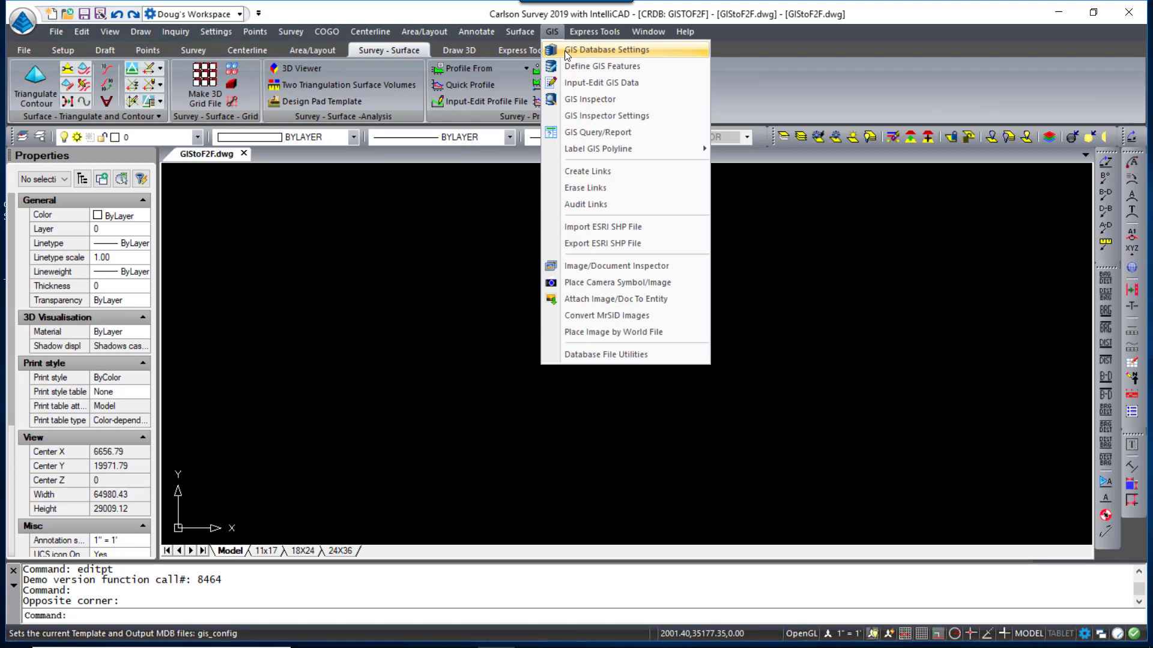
click(564, 51)
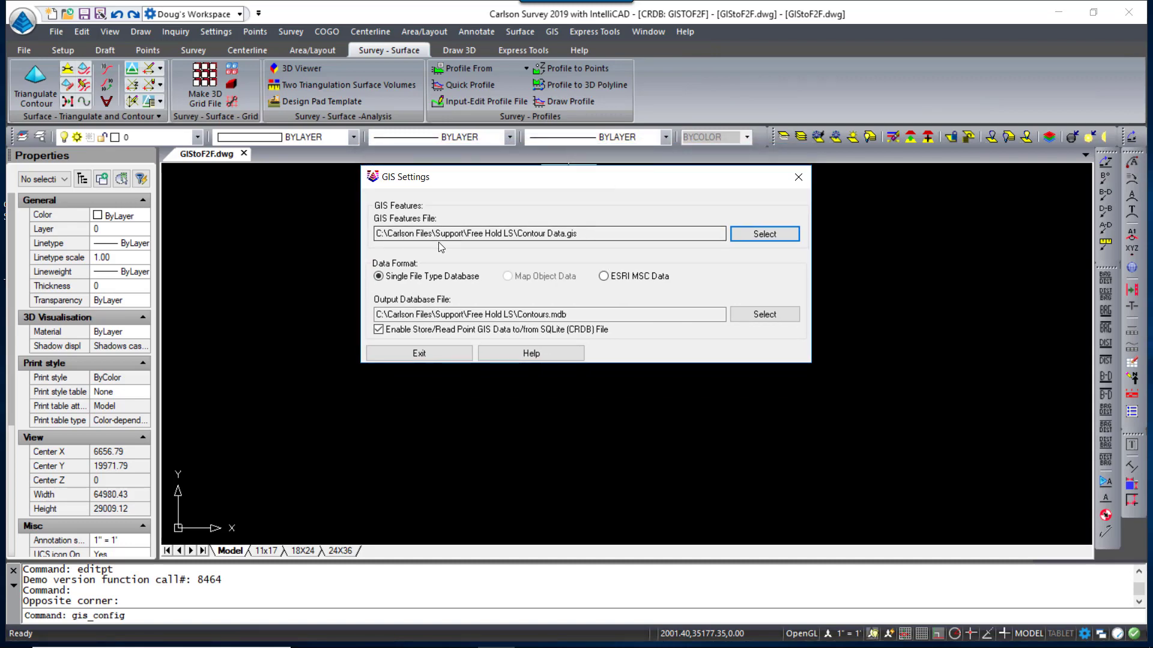
Start a new features file named UTILITIES in the Gis to survce to f2f with attributes folder
click(764, 234)
click(473, 142)
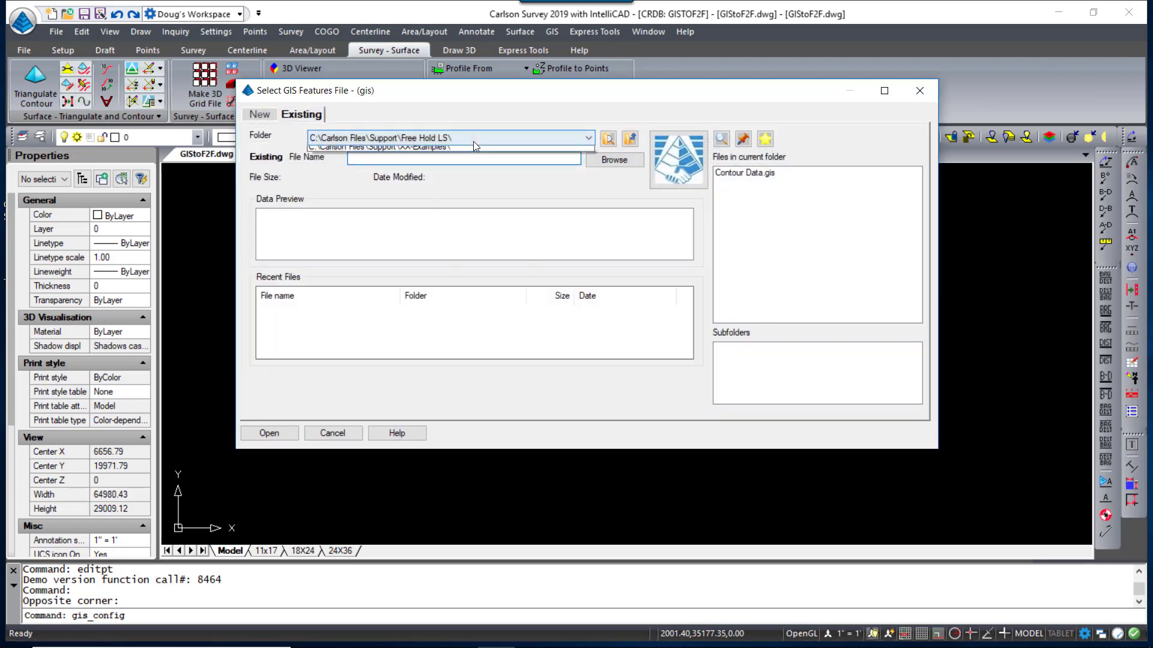
click(477, 150)
click(265, 117)
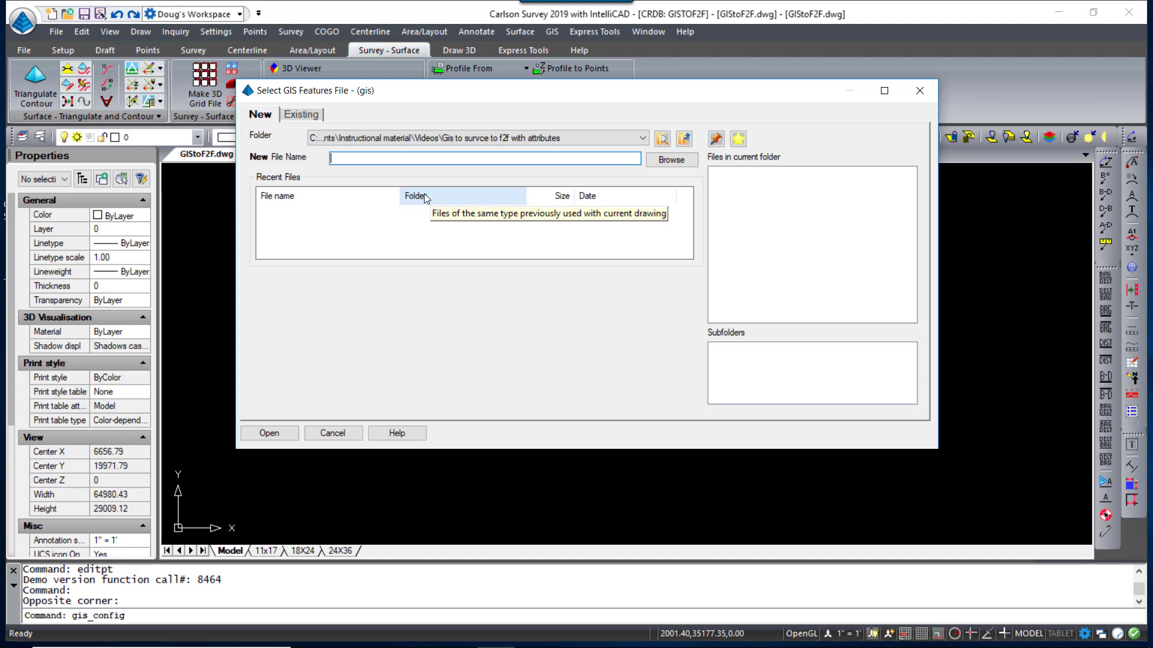
text(UTILITIES)
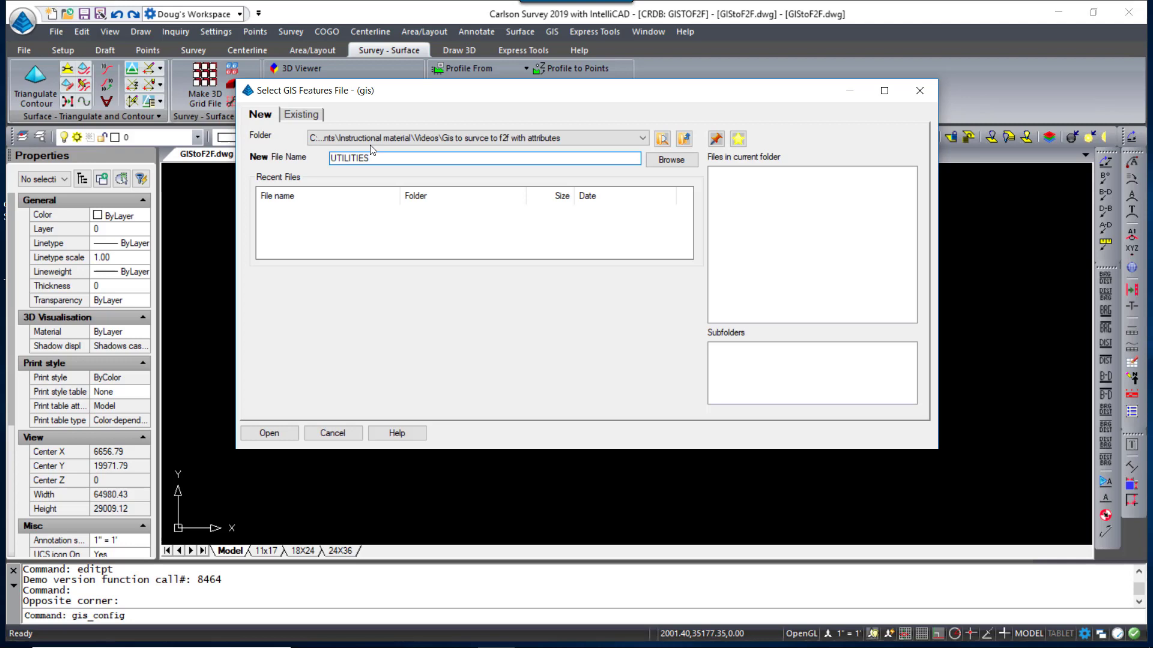
Create the UTILITIES features file, keep Store/Read Point GIS Data enabled, and exit the GIS settings
click(269, 432)
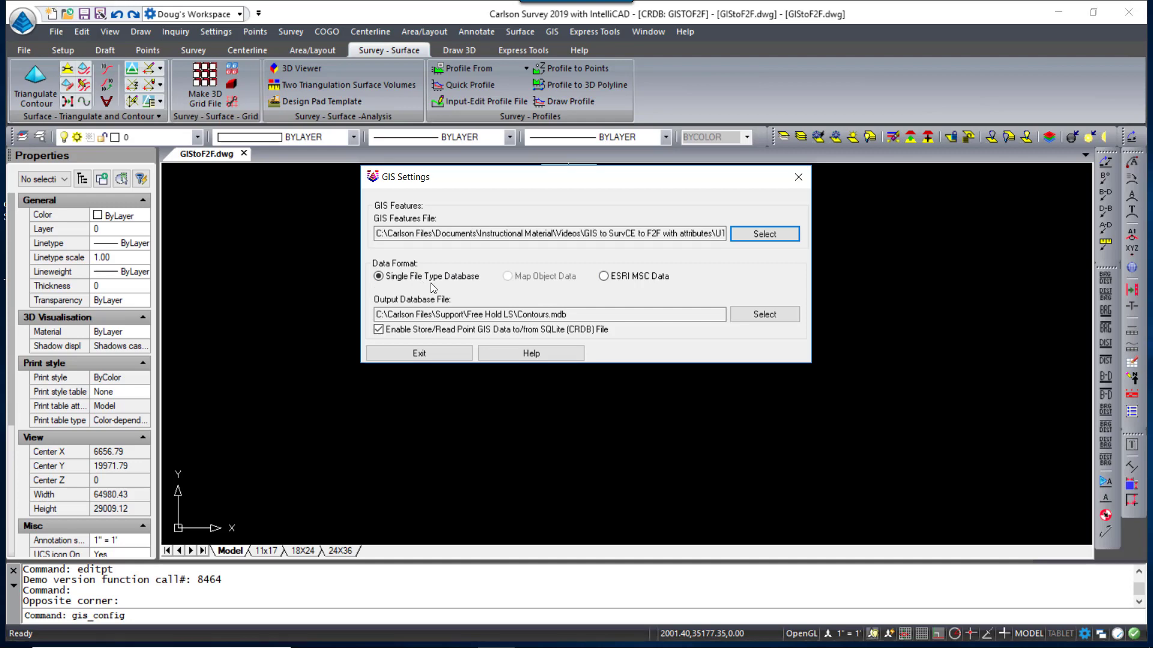
click(379, 330)
click(383, 312)
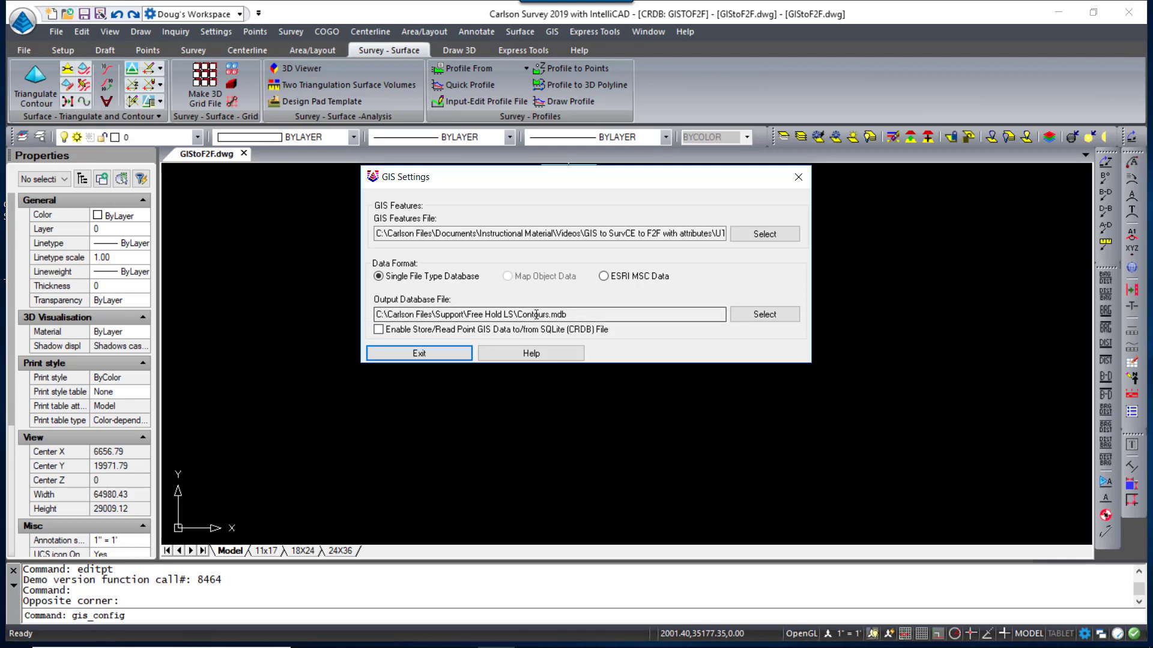
click(752, 315)
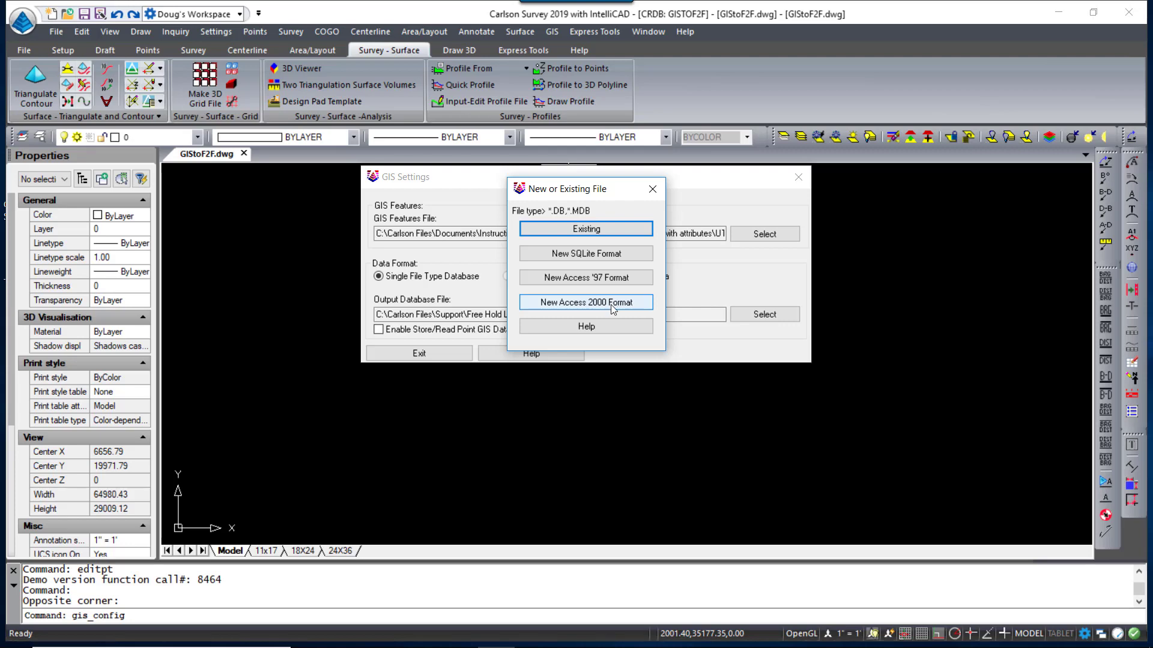
click(652, 188)
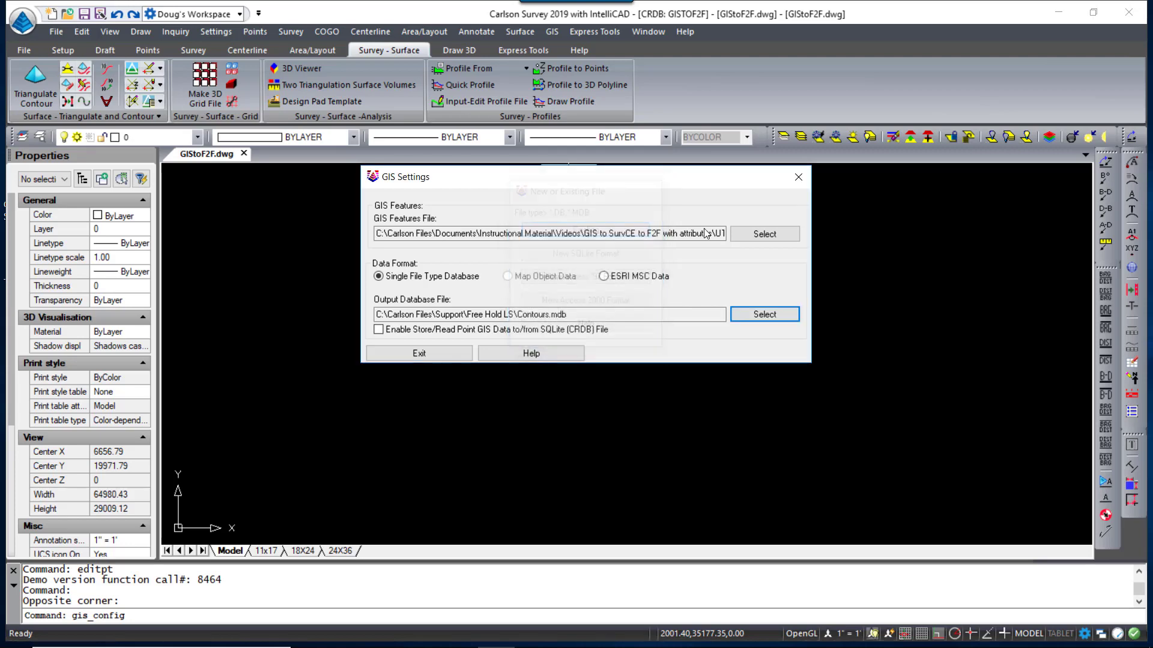
click(378, 329)
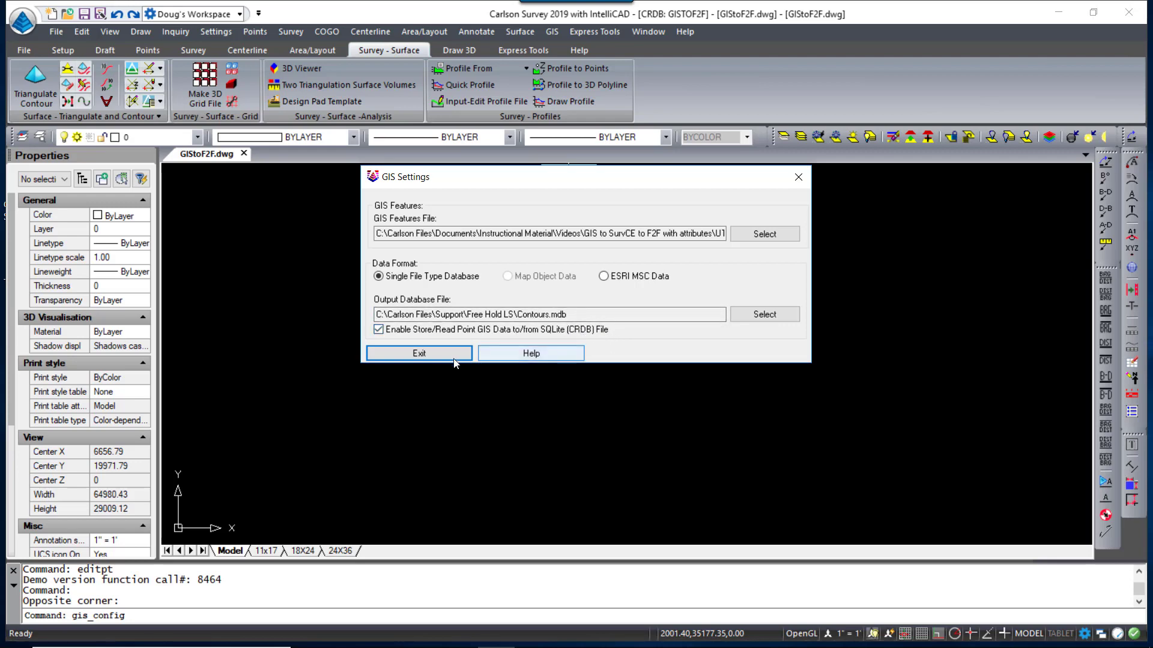
click(420, 358)
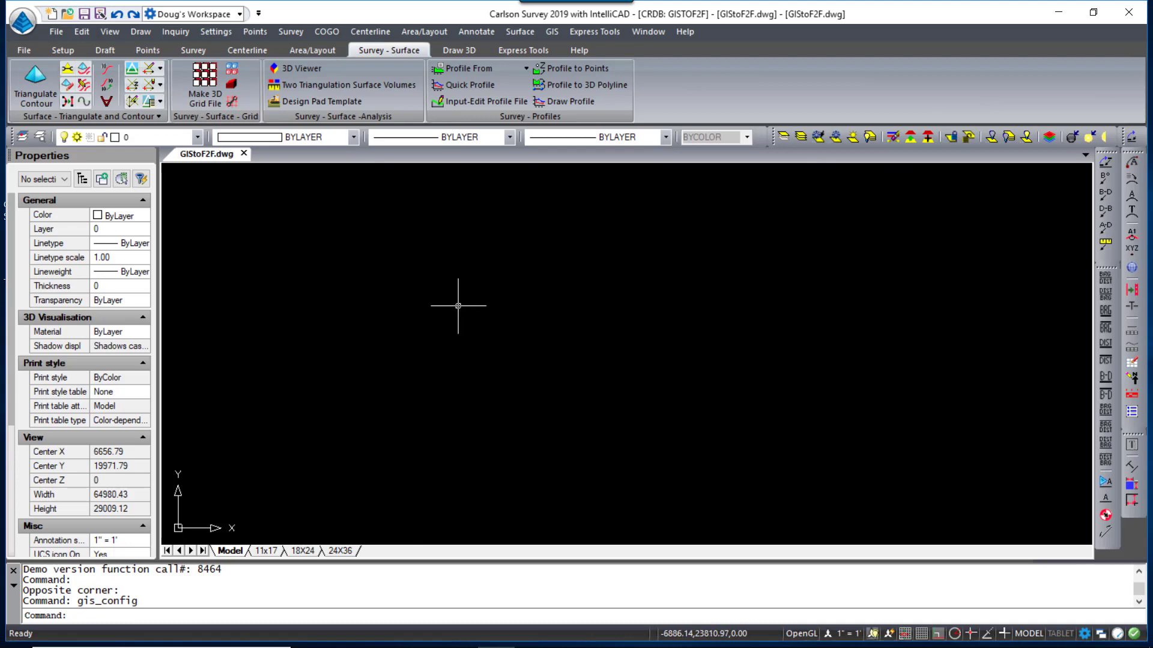
Open Define GIS Features for UTILITIES.gis, widened to show the LIST VALUES column
click(552, 31)
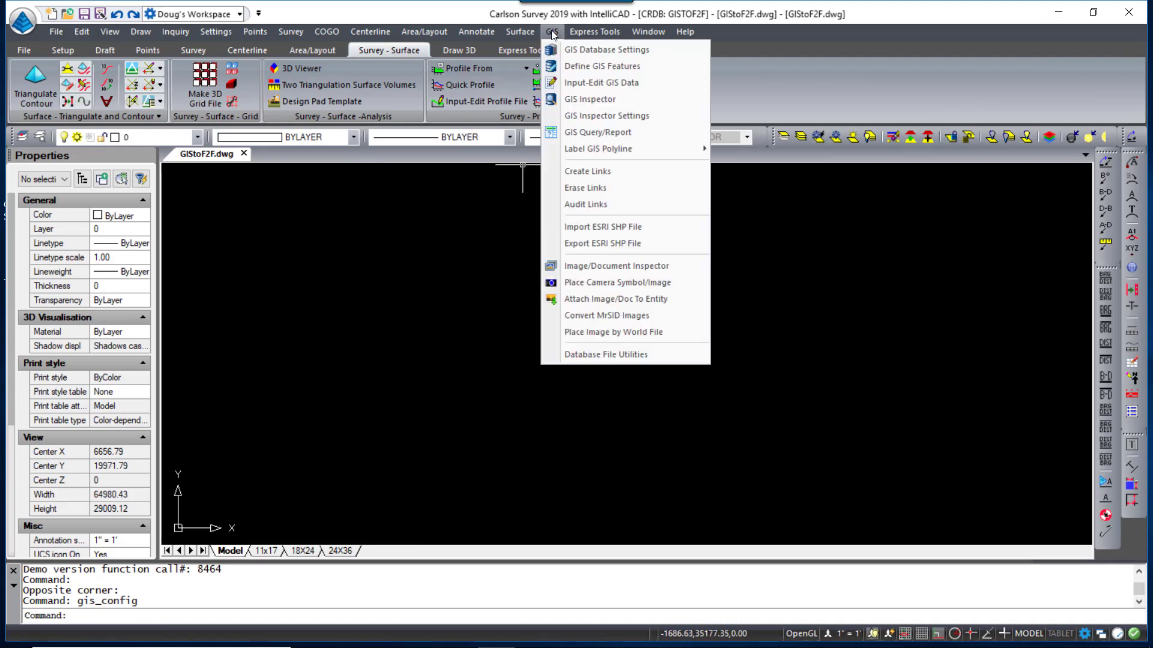
click(584, 68)
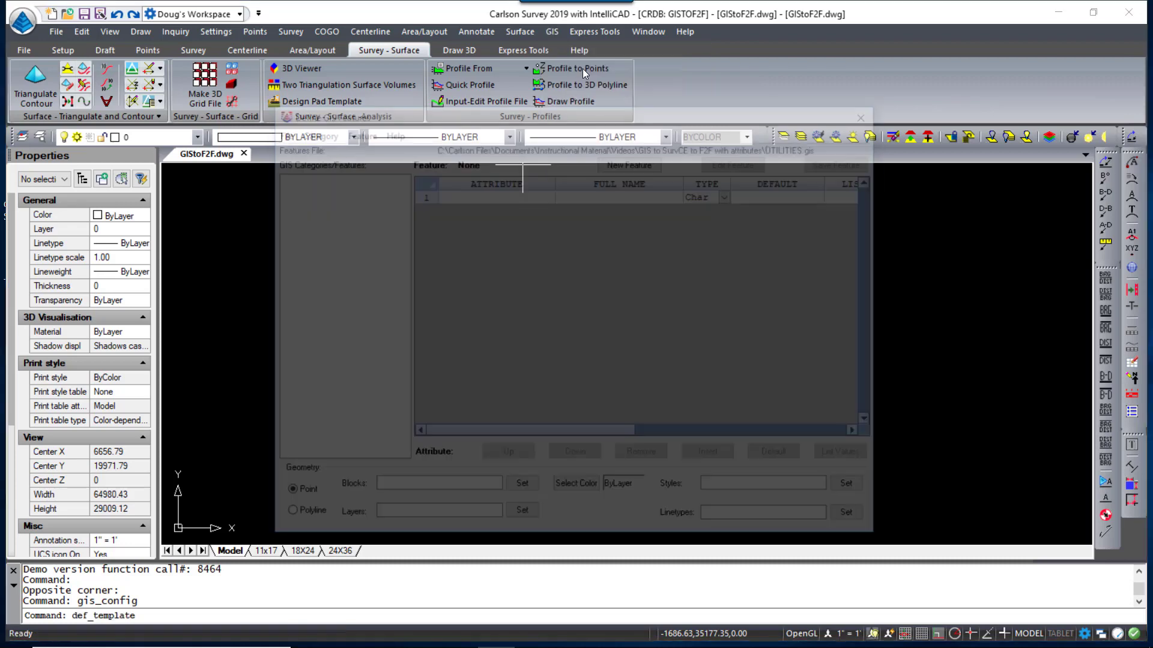
drag(568, 116, 545, 99)
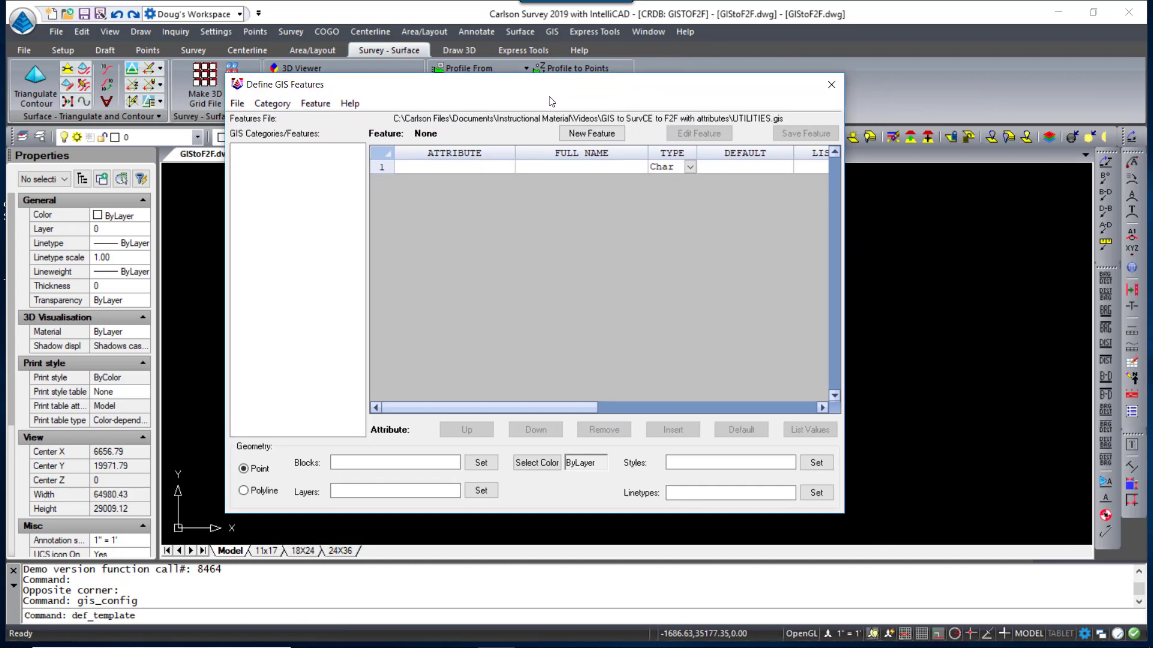
drag(856, 303, 937, 303)
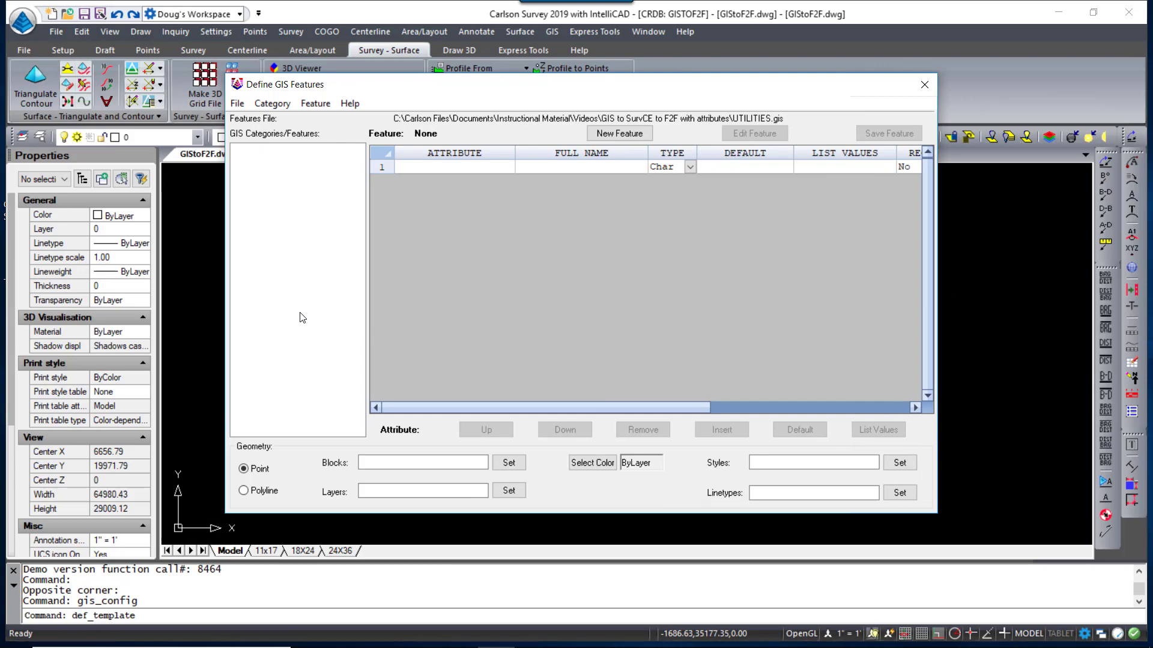
click(274, 106)
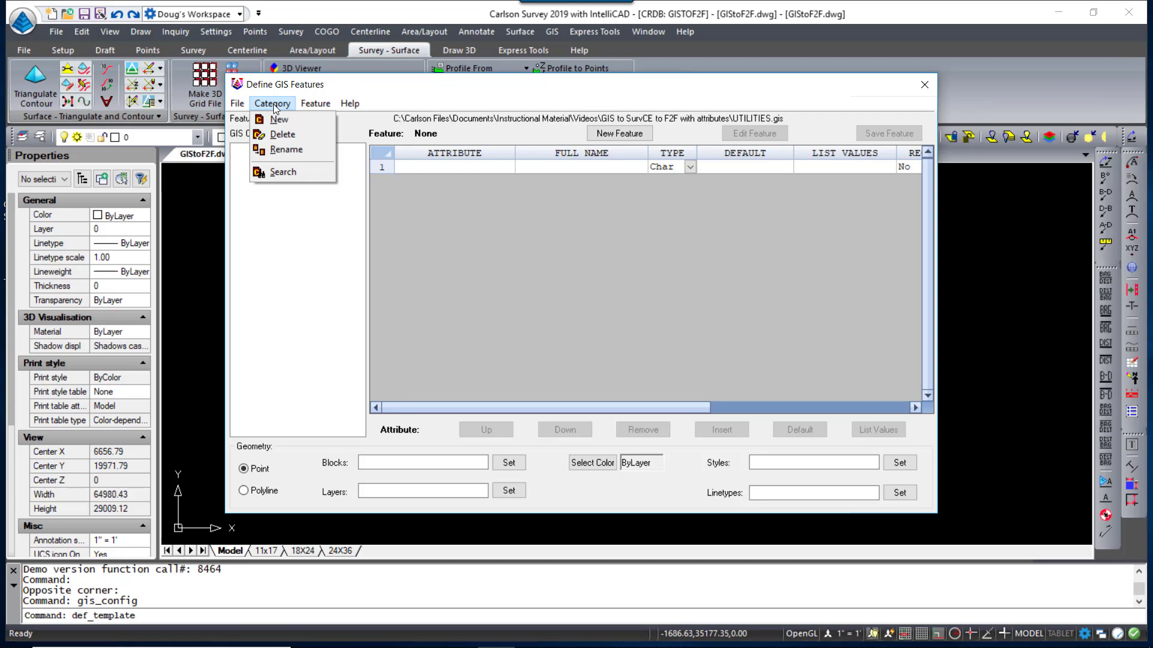
Create a UTILITIES category and start a new feature within it
click(278, 120)
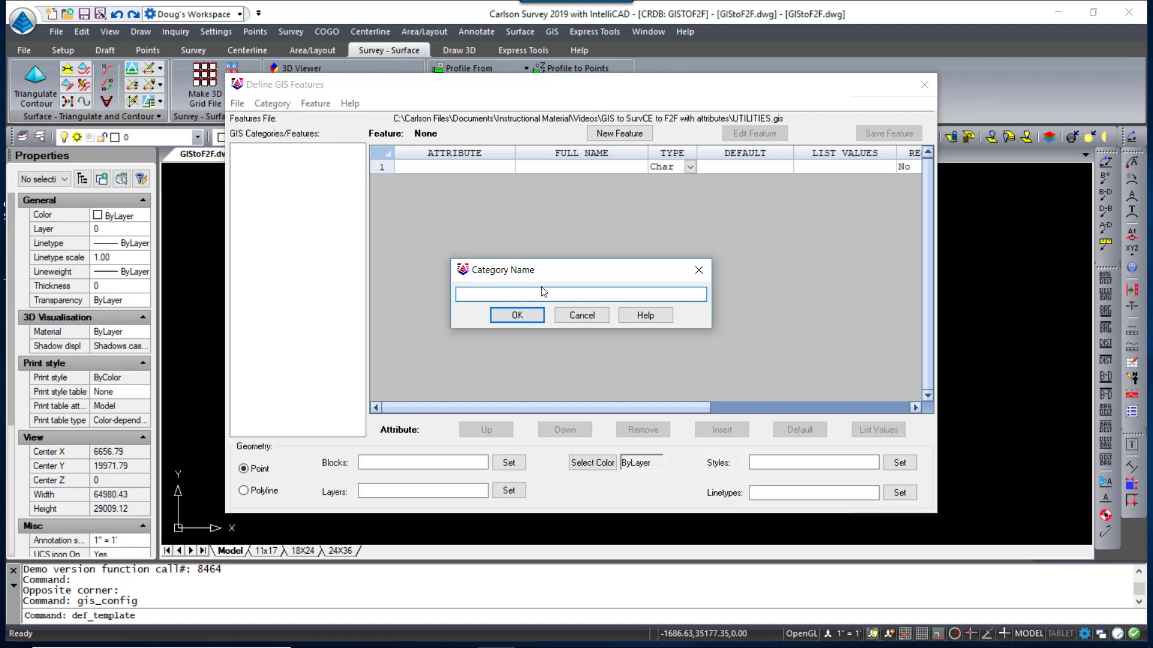
text(UTILITIES)
click(518, 317)
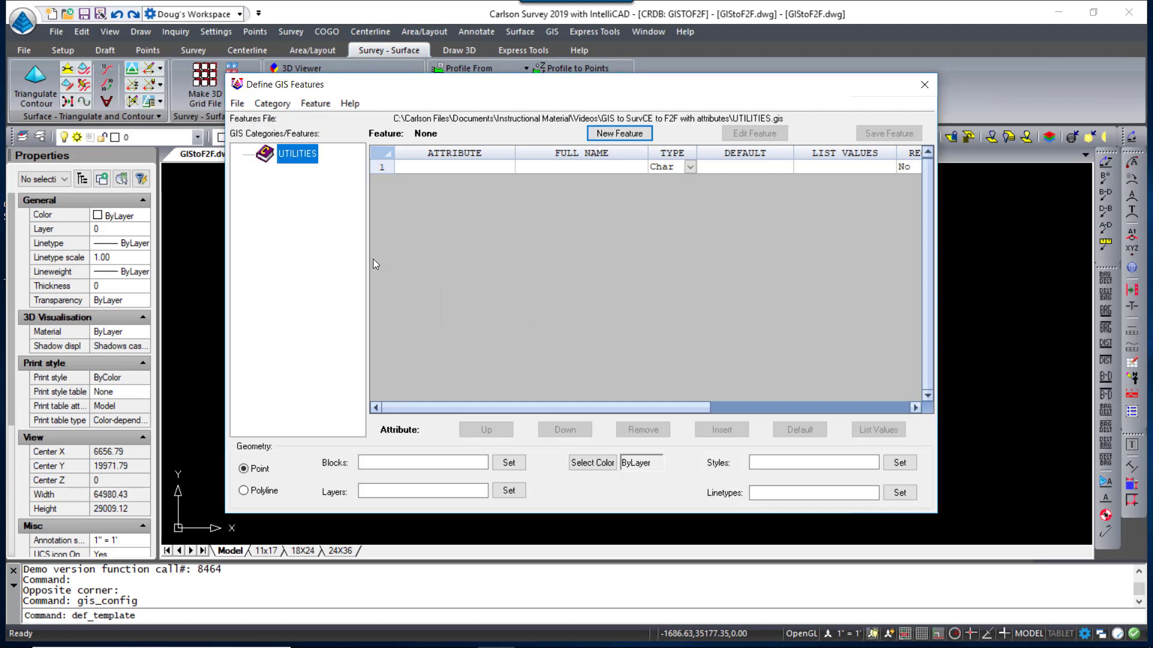
right_click(292, 155)
click(330, 105)
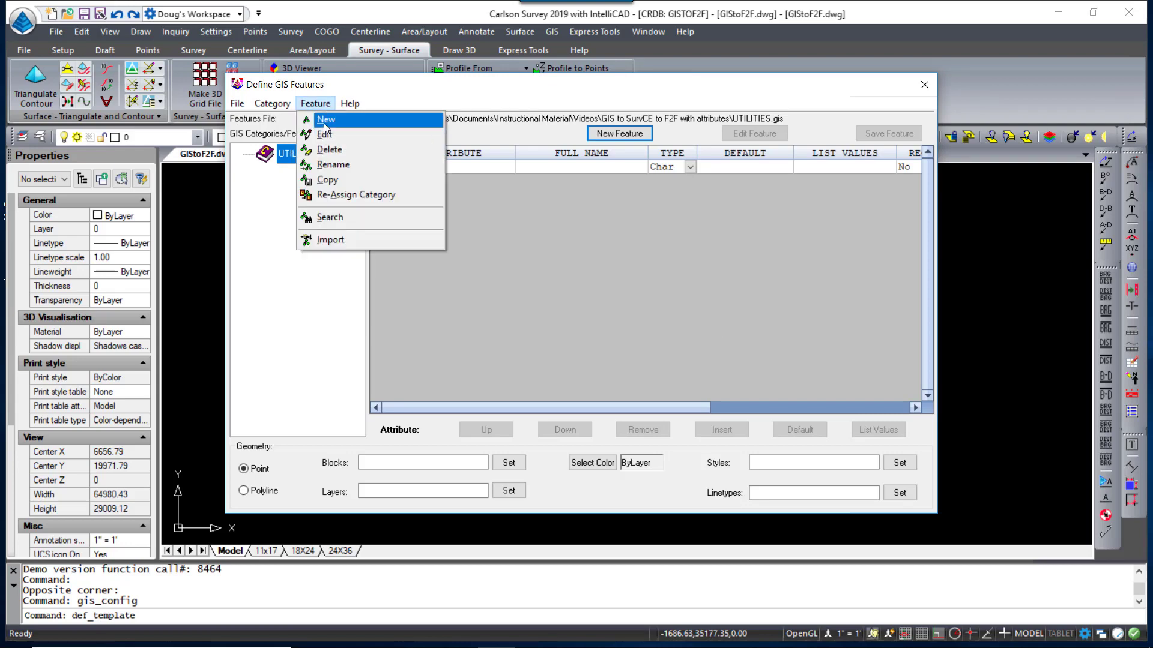
click(325, 123)
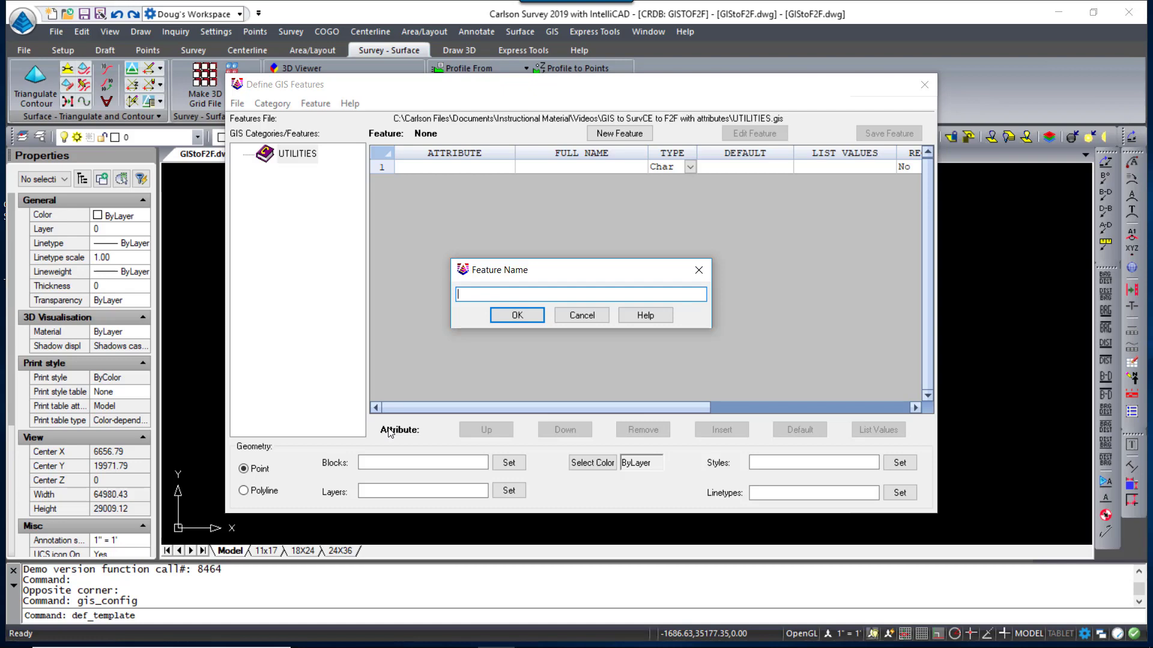
Name the feature MH and add attribute SERVICE with full name 'Type of Service'
text(MH)
key(Return)
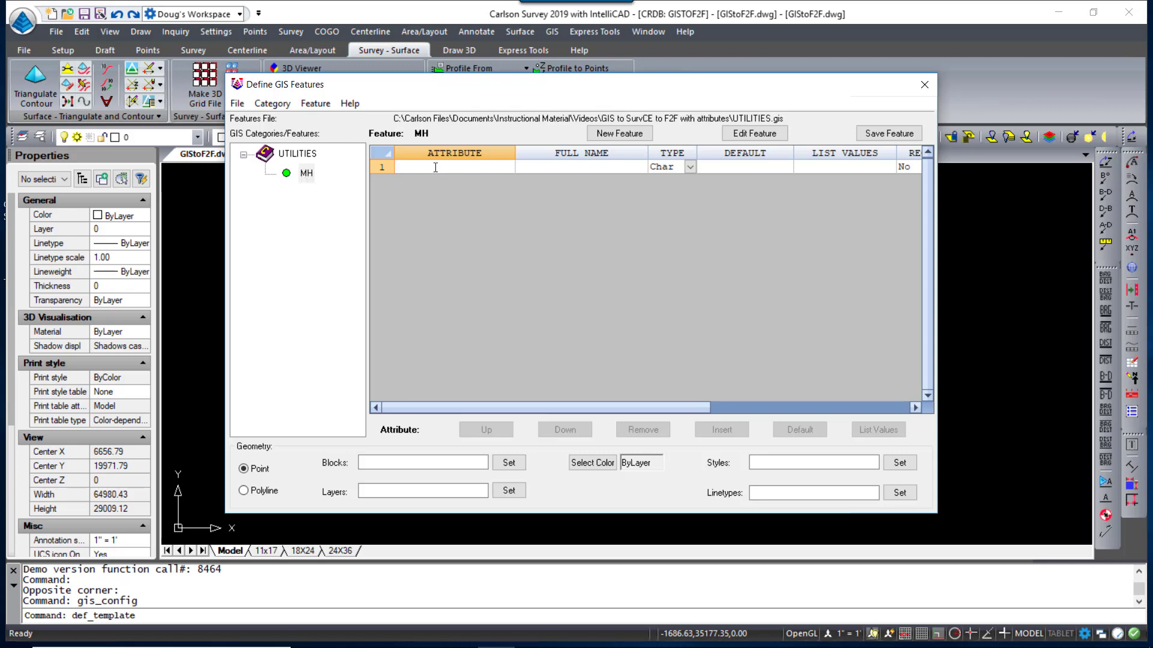
text(SERVICE)
click(541, 164)
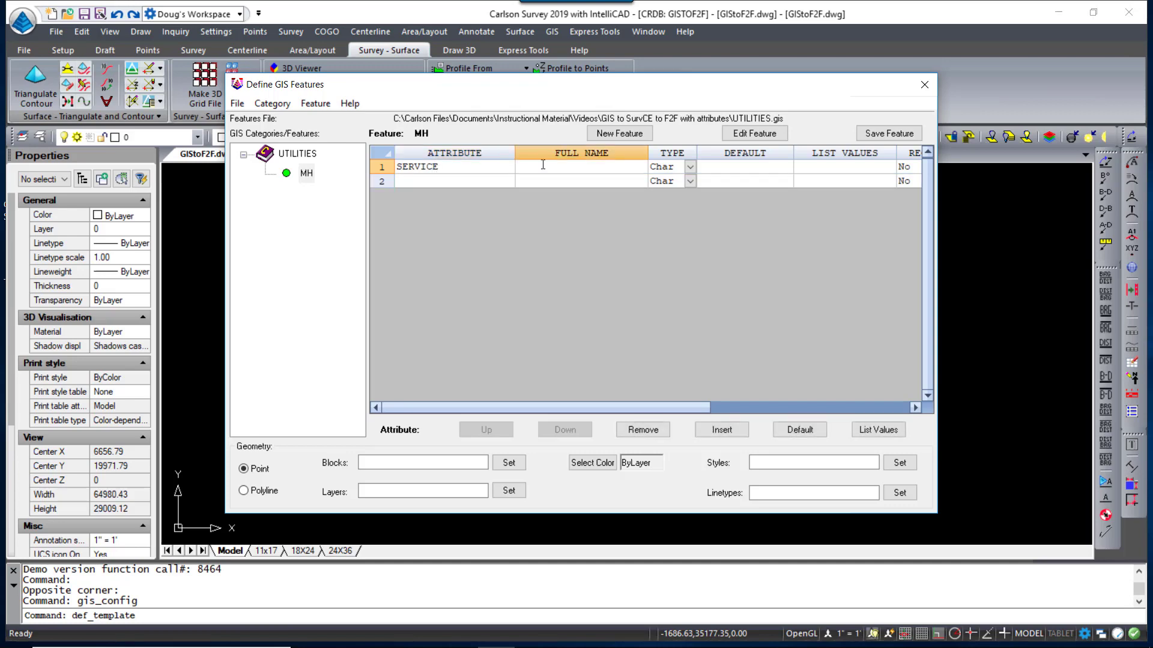
text(Type of Service)
click(719, 167)
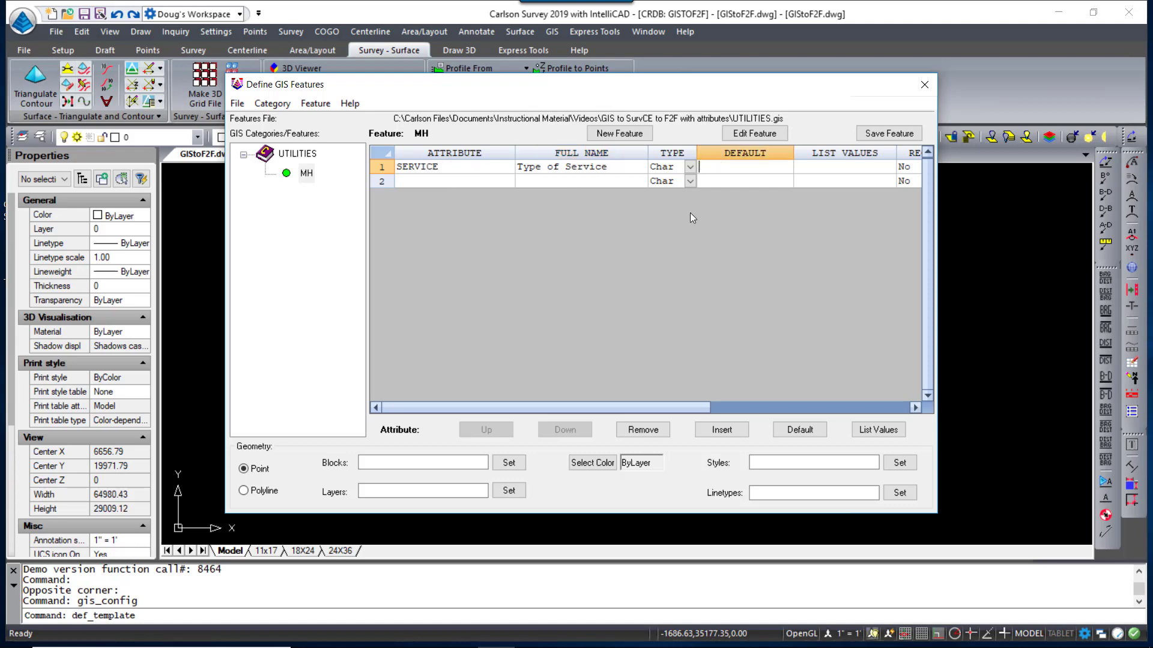
Move the feature editor up-left and widen it to show all columns
drag(669, 409, 640, 409)
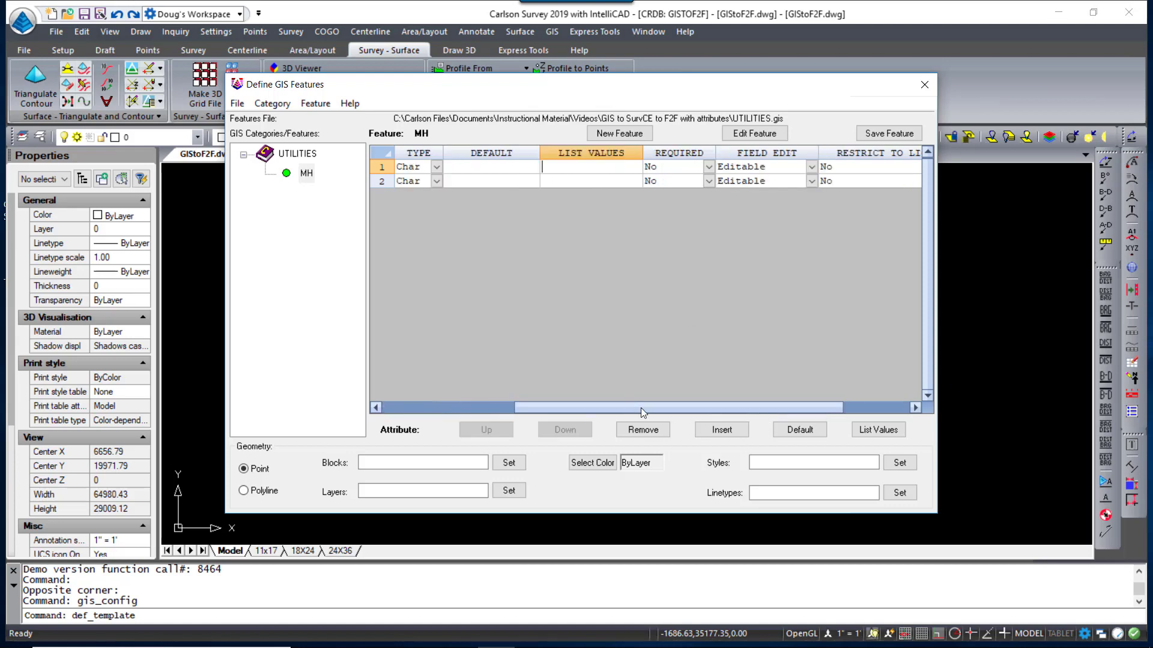
drag(522, 399, 503, 401)
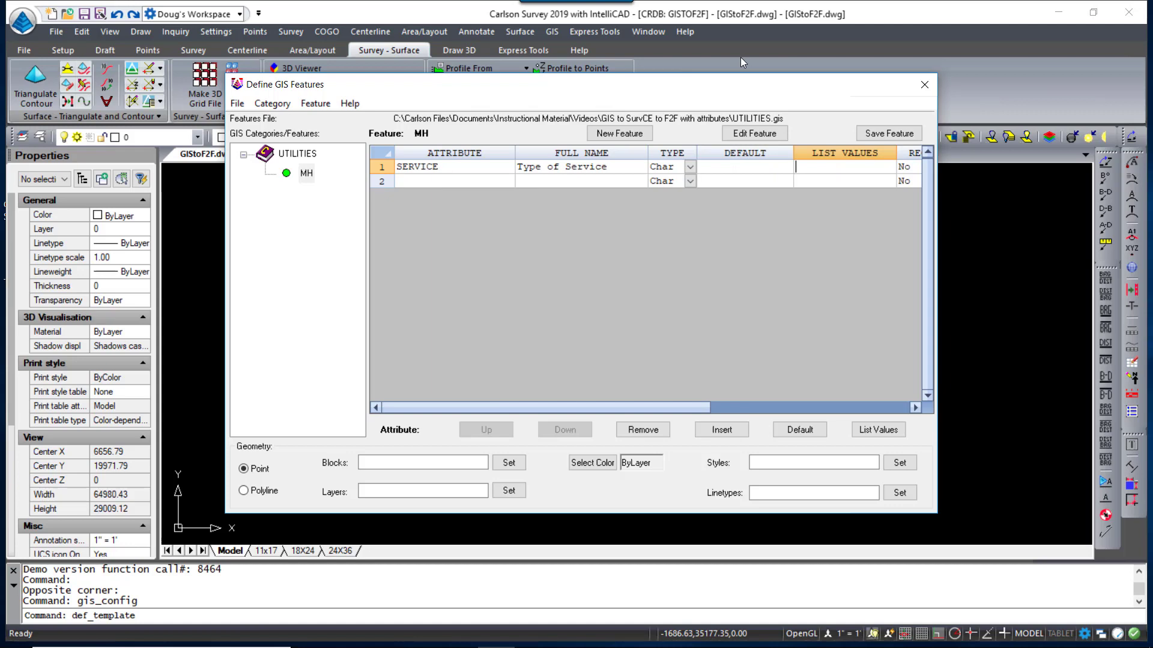
drag(741, 84, 672, 62)
drag(868, 254, 1055, 254)
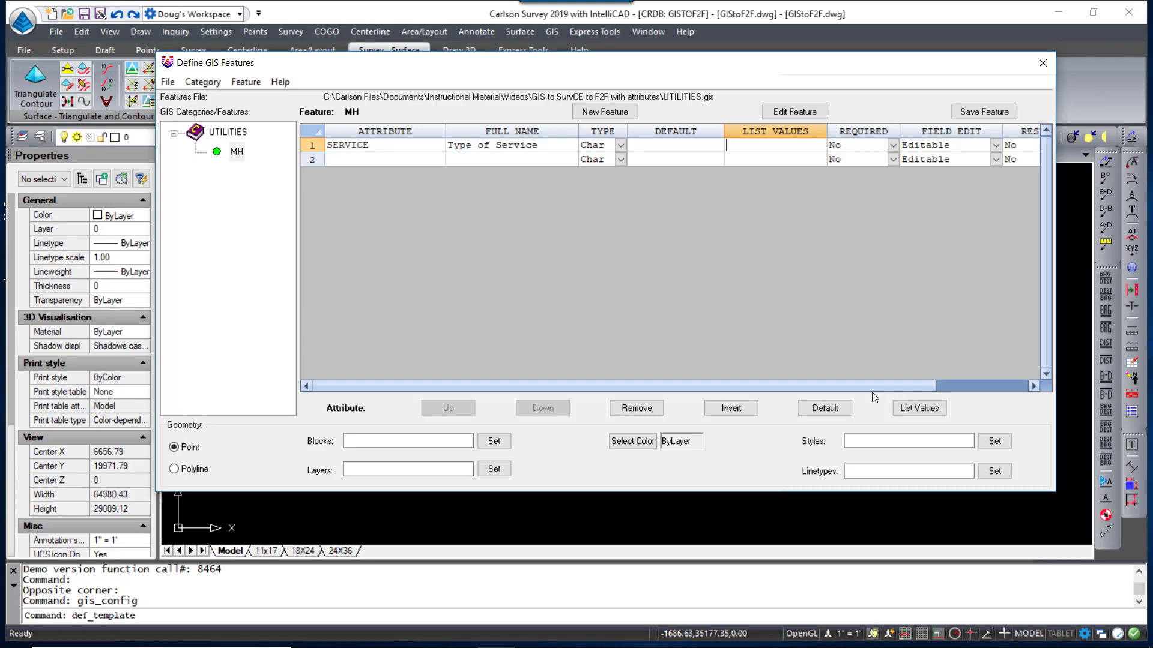
drag(875, 390, 970, 392)
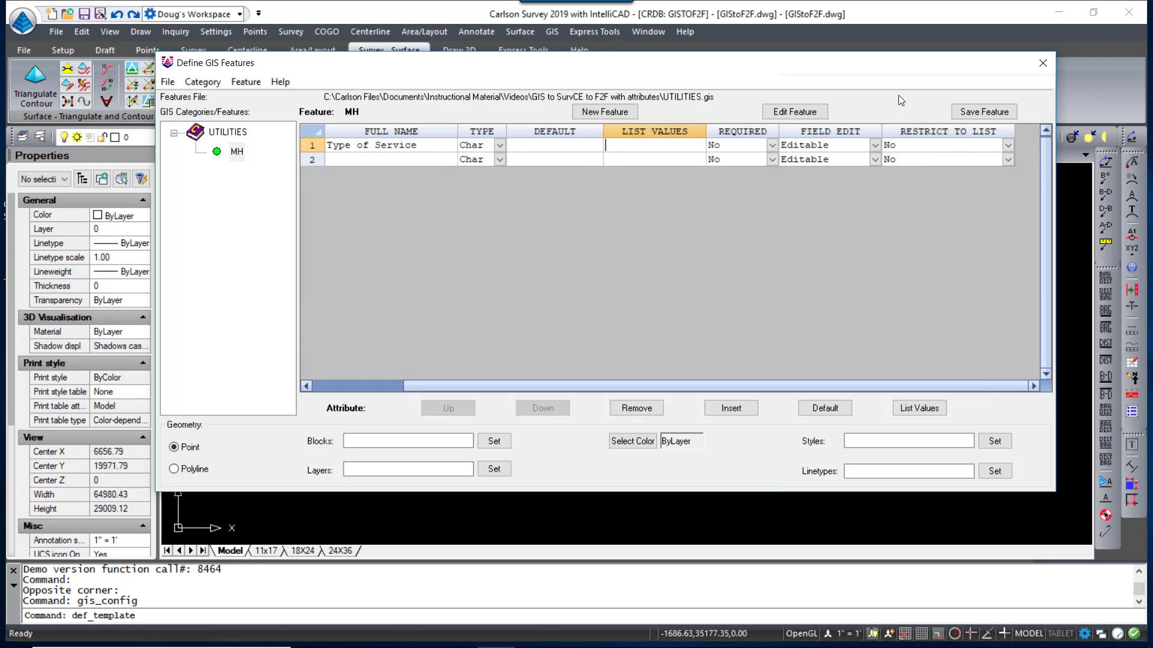
drag(881, 72, 833, 63)
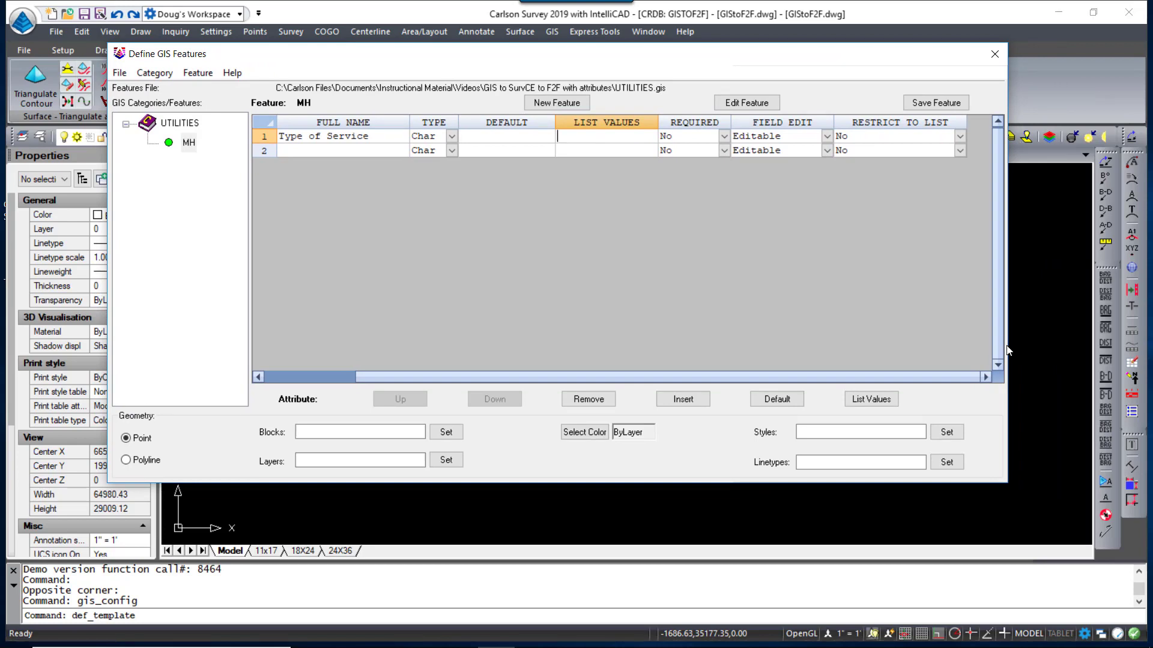
drag(1008, 349, 1070, 345)
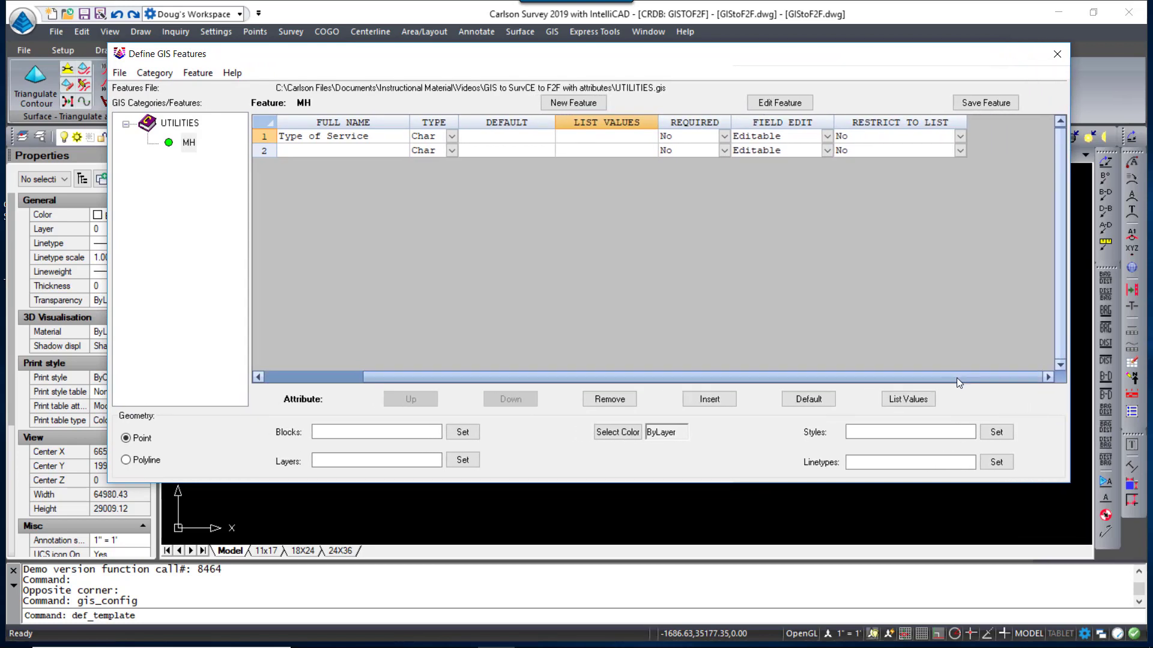
drag(956, 377, 831, 379)
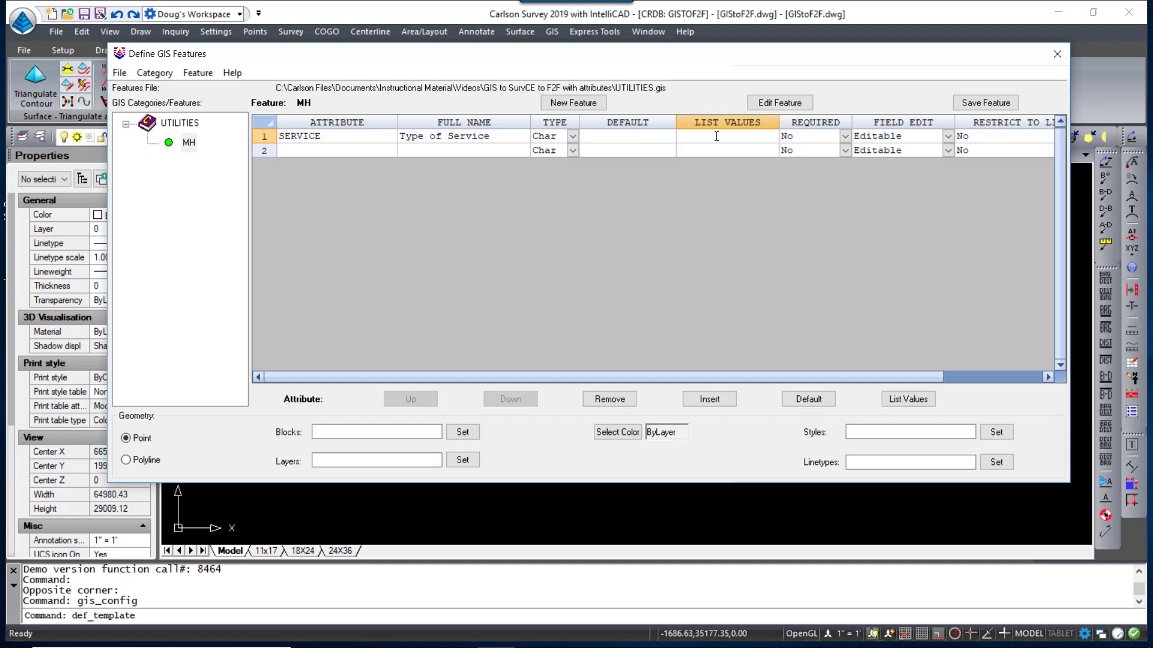
Add list values SANITARY, STORM and ELECTRIC to the SERVICE attribute
click(906, 400)
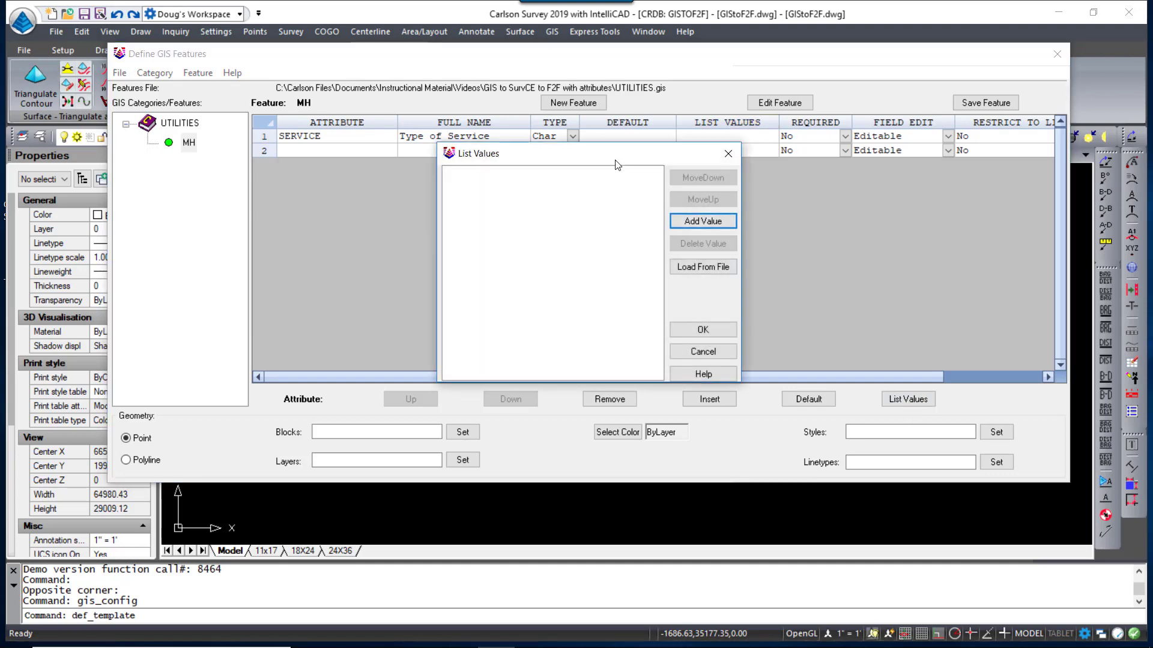
drag(622, 161, 661, 163)
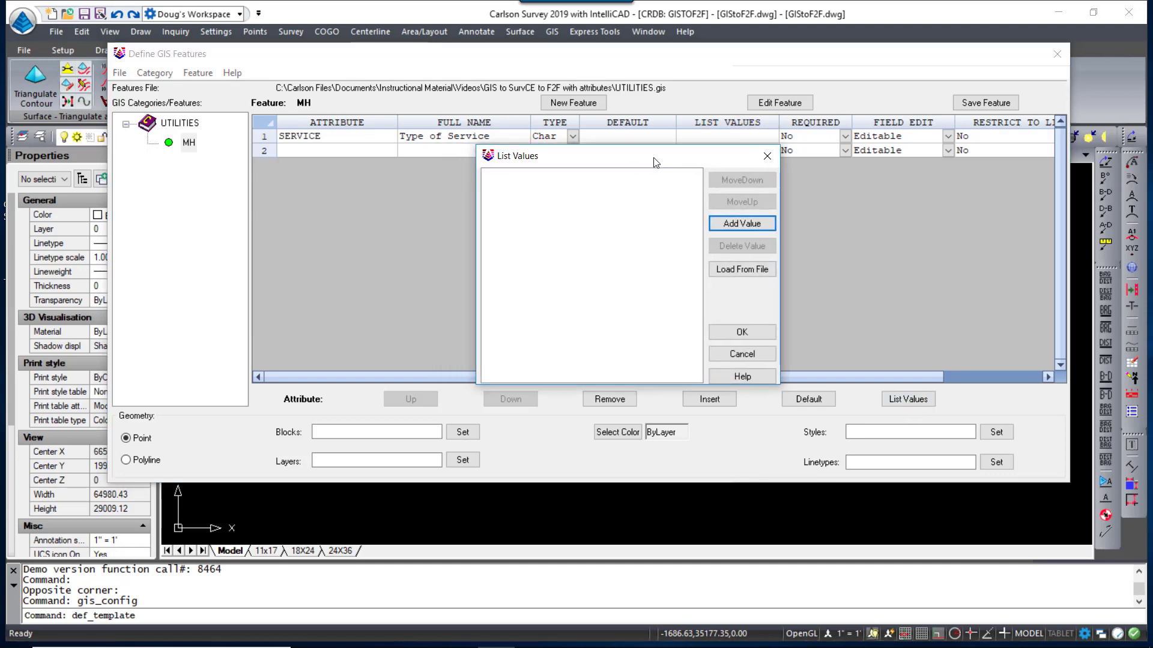
click(743, 226)
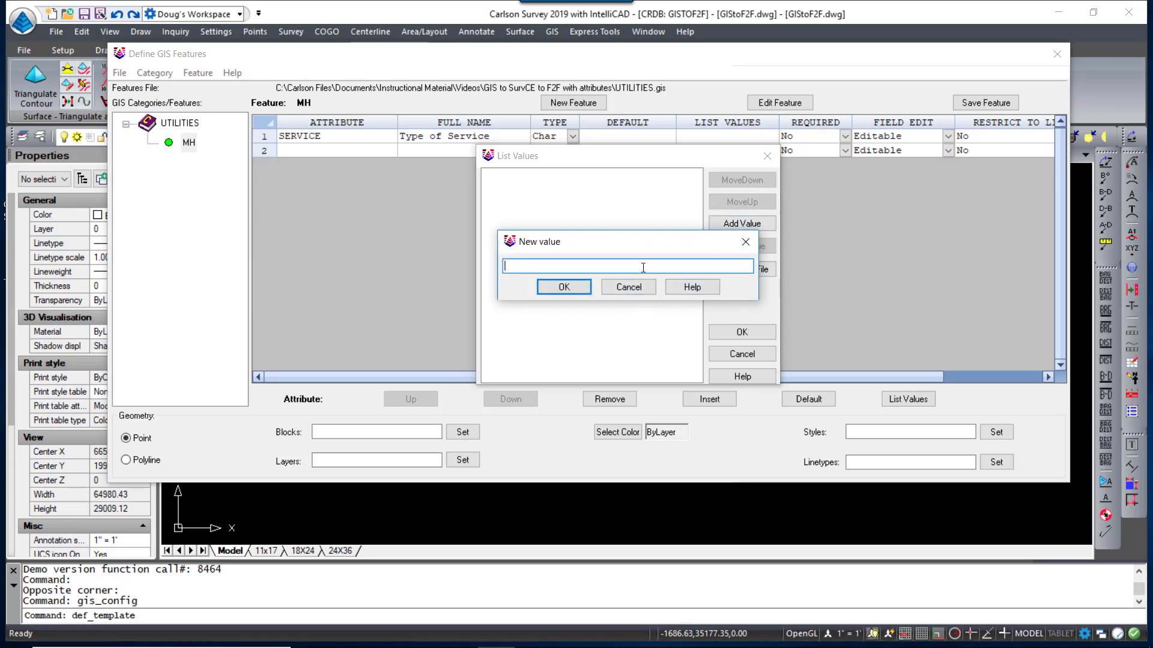
text(SANITARY)
key(Return)
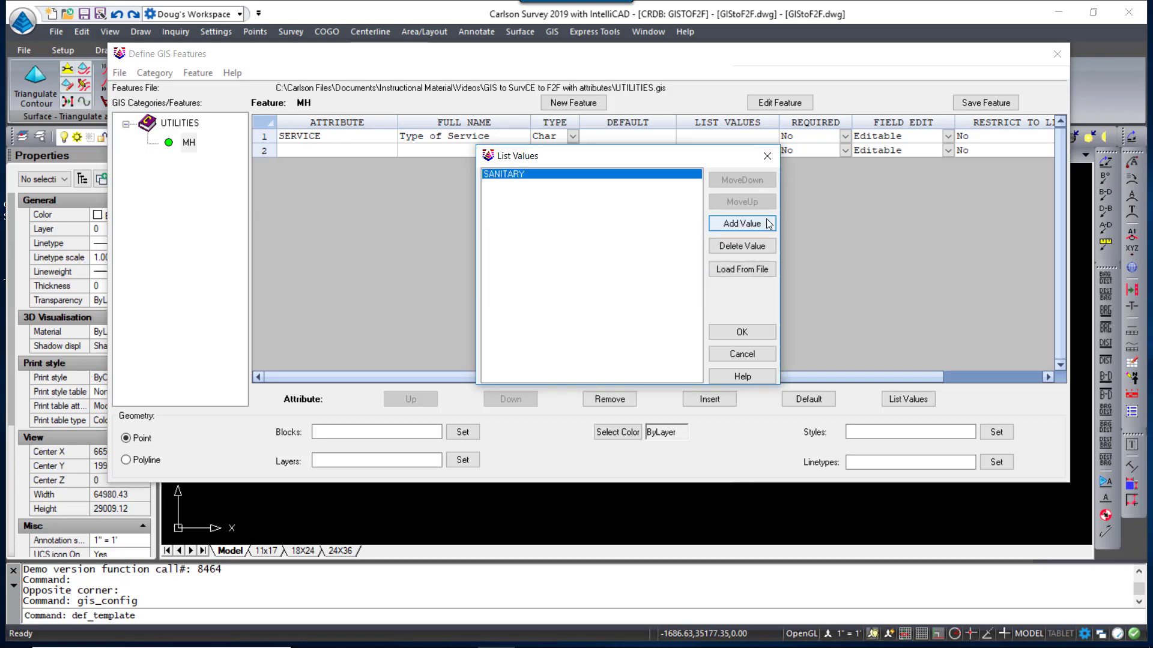
key(Return)
text(ST)
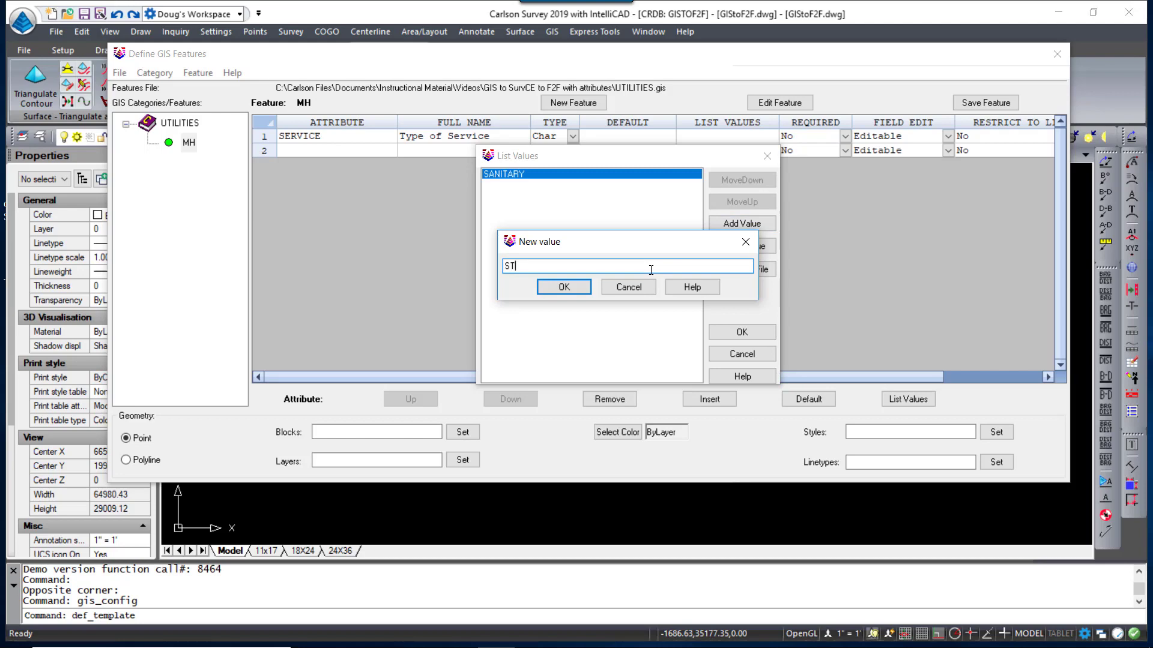
text(ORM)
click(566, 284)
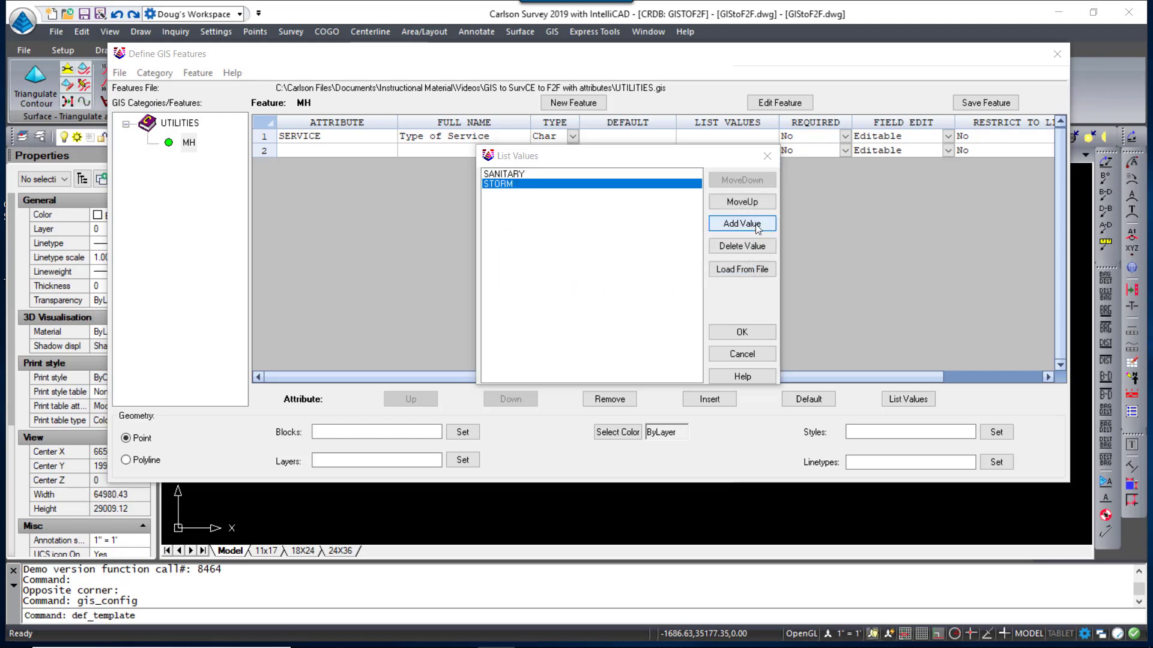
key(Return)
text(ELEC)
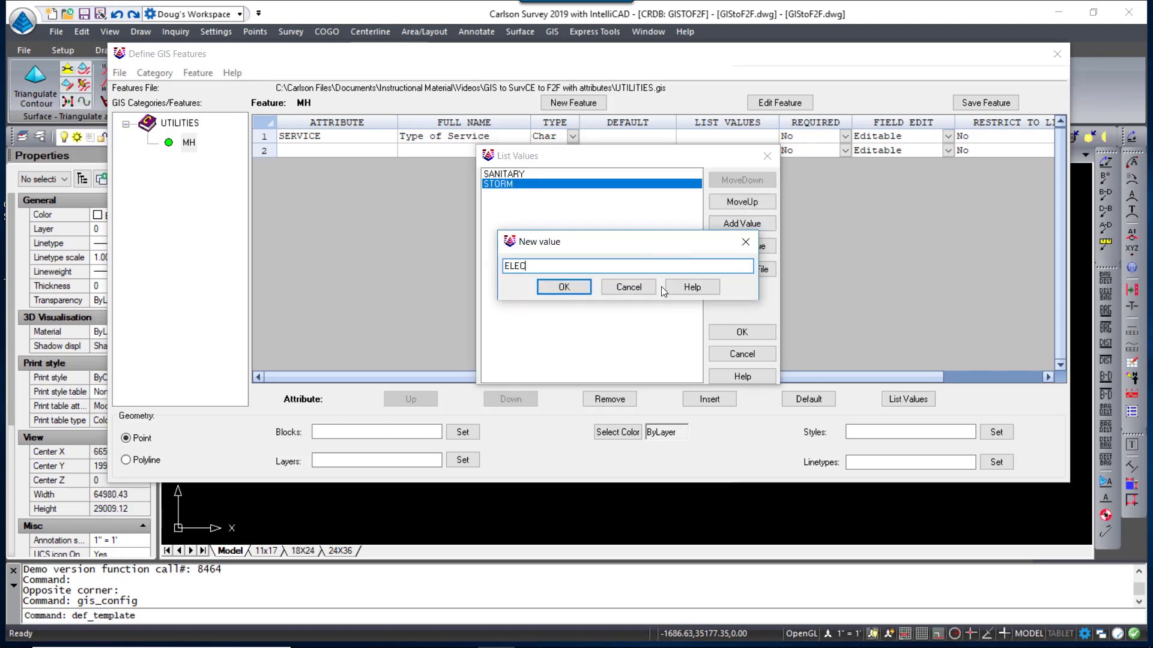
text(TRIC)
key(Return)
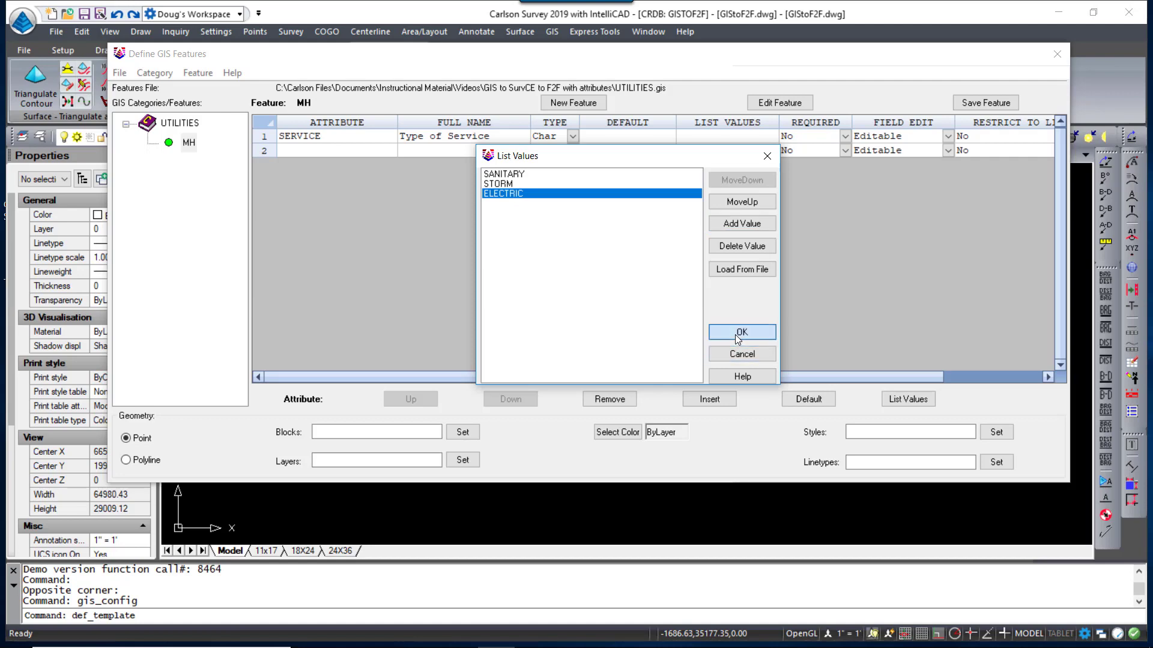
click(735, 334)
Choose STORM from SERVICE's List Values dropdown
click(771, 137)
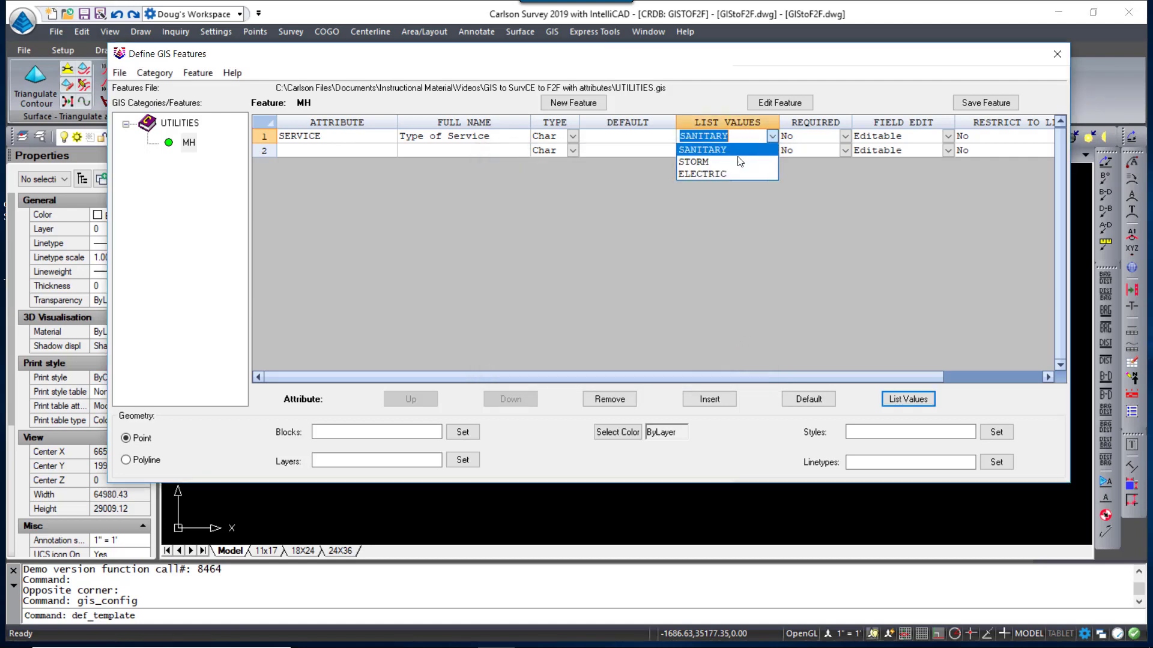
click(738, 162)
click(772, 137)
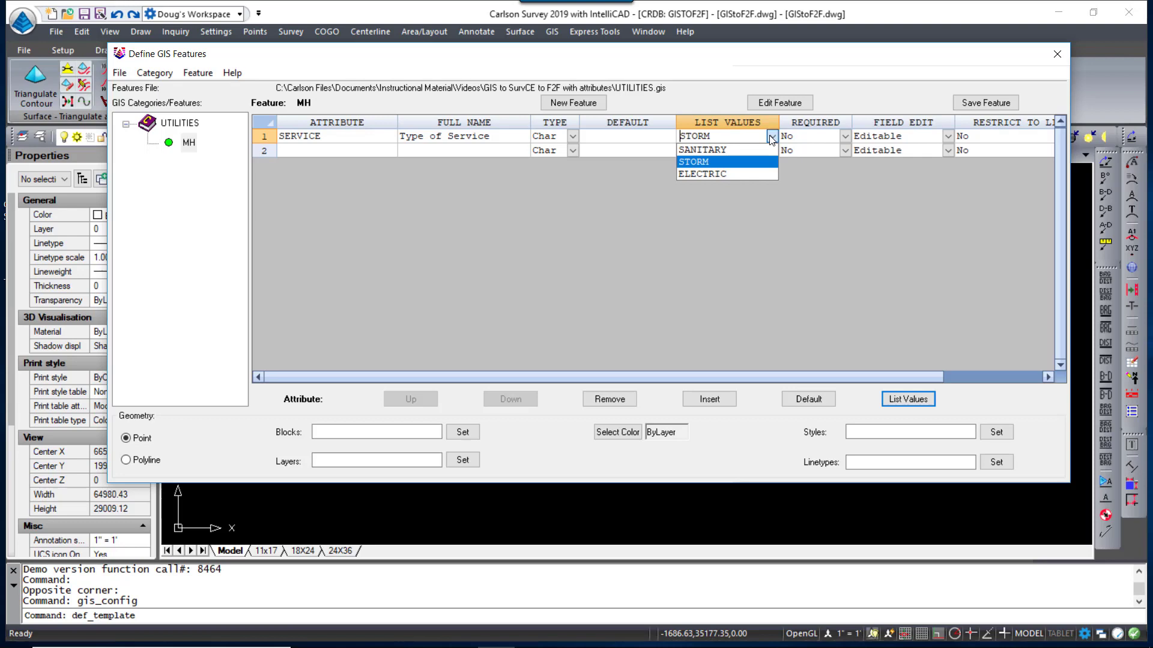
click(772, 137)
click(772, 137)
click(624, 254)
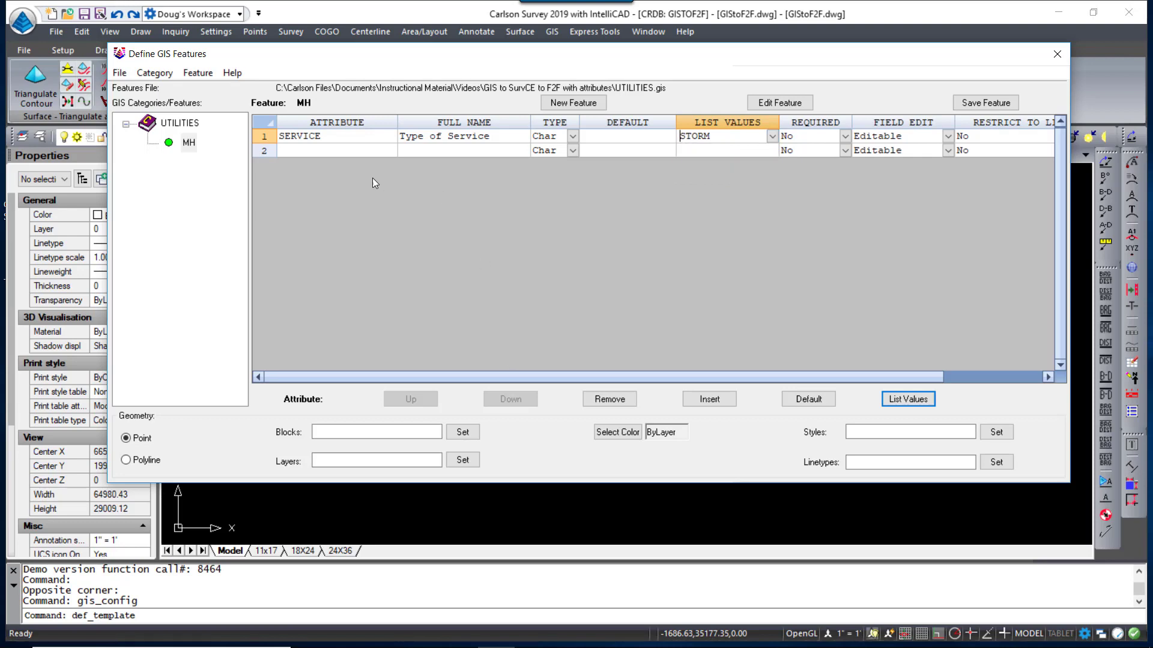
Add a row 2 attribute COVER with full name 'Shape of the cover'
click(335, 152)
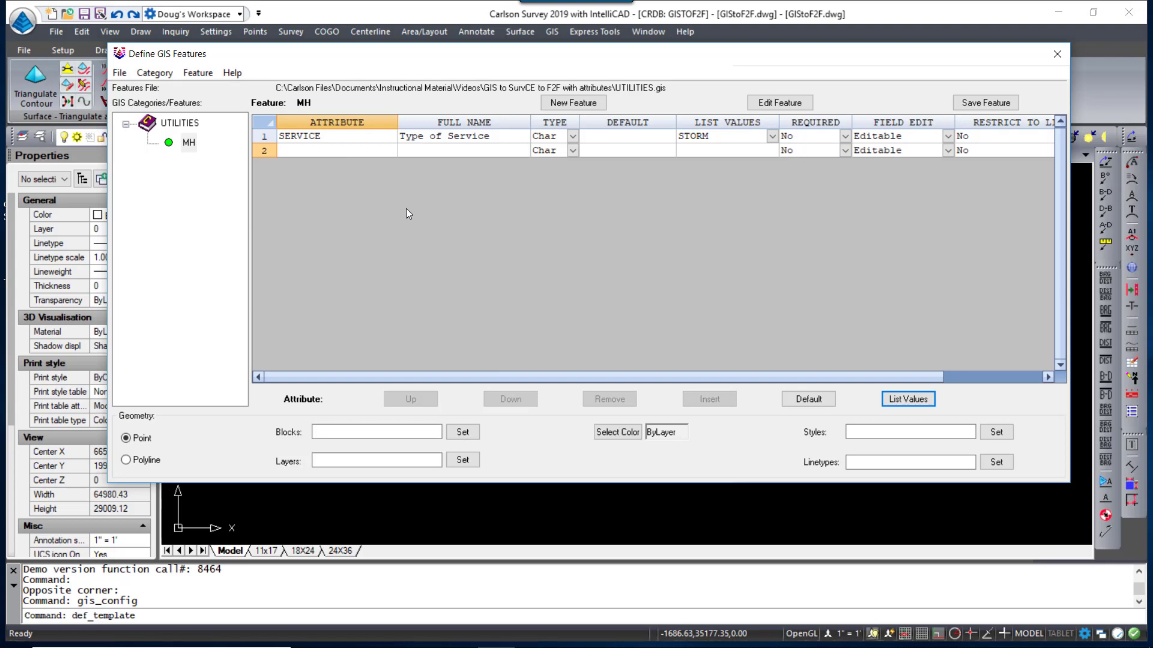
text(COVER)
click(464, 148)
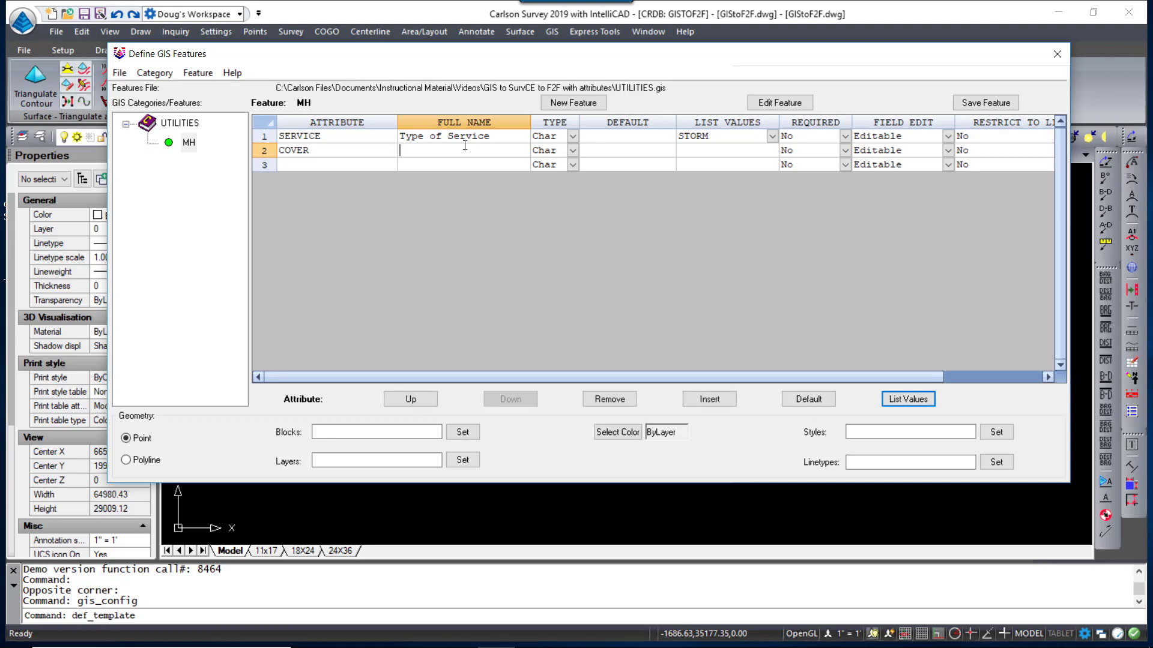
text(T)
key(BackSpace)
text(Shape of the cover)
click(702, 157)
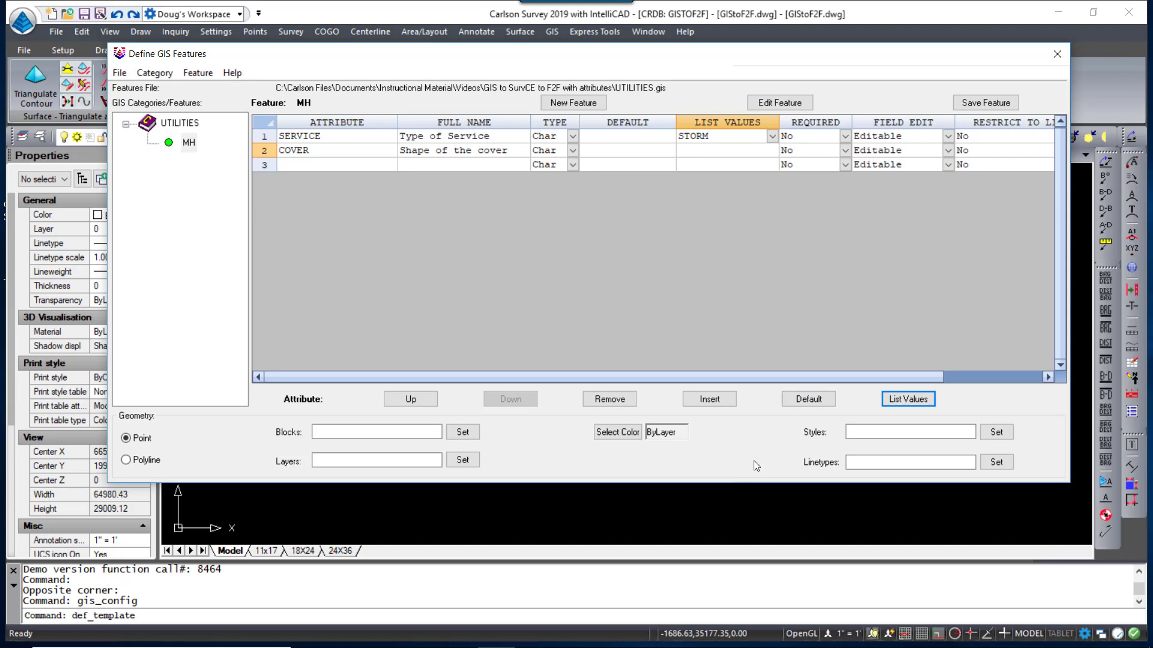
Give COVER the list values ROUND and SQUARE
click(895, 404)
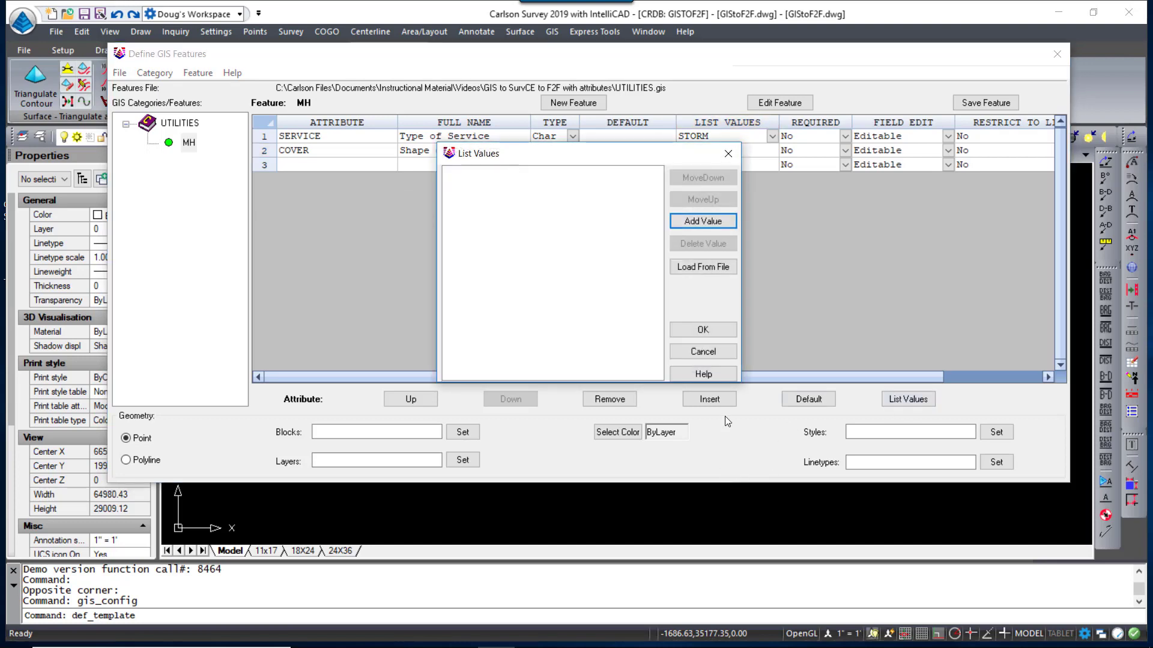
click(703, 221)
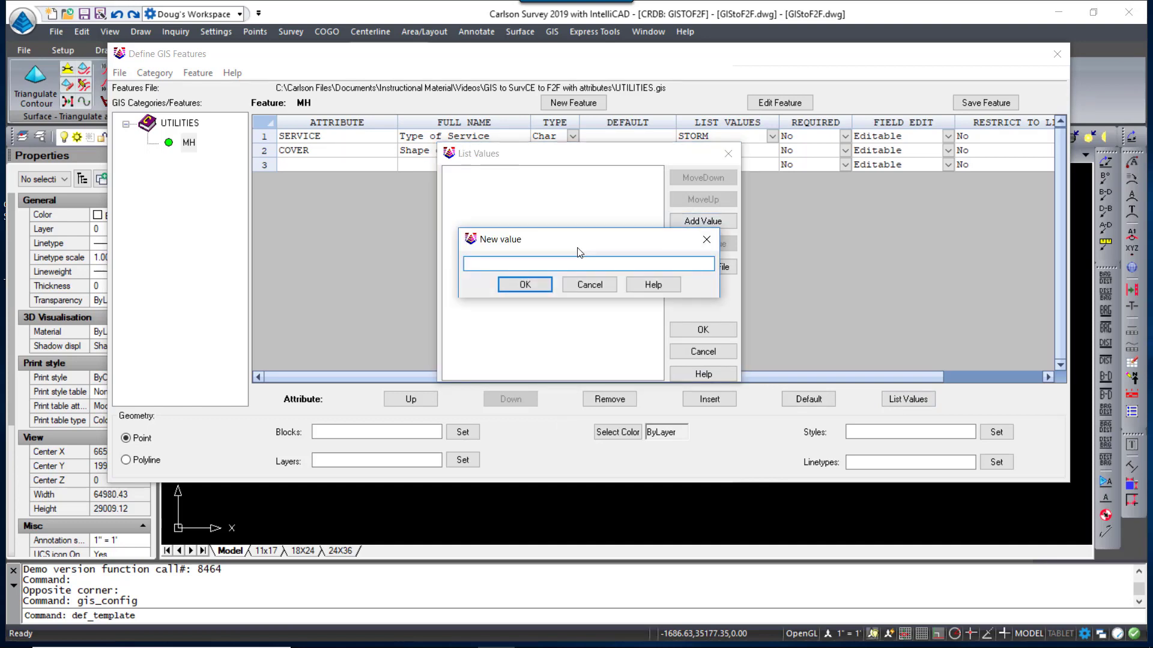
text(ROUND)
click(539, 285)
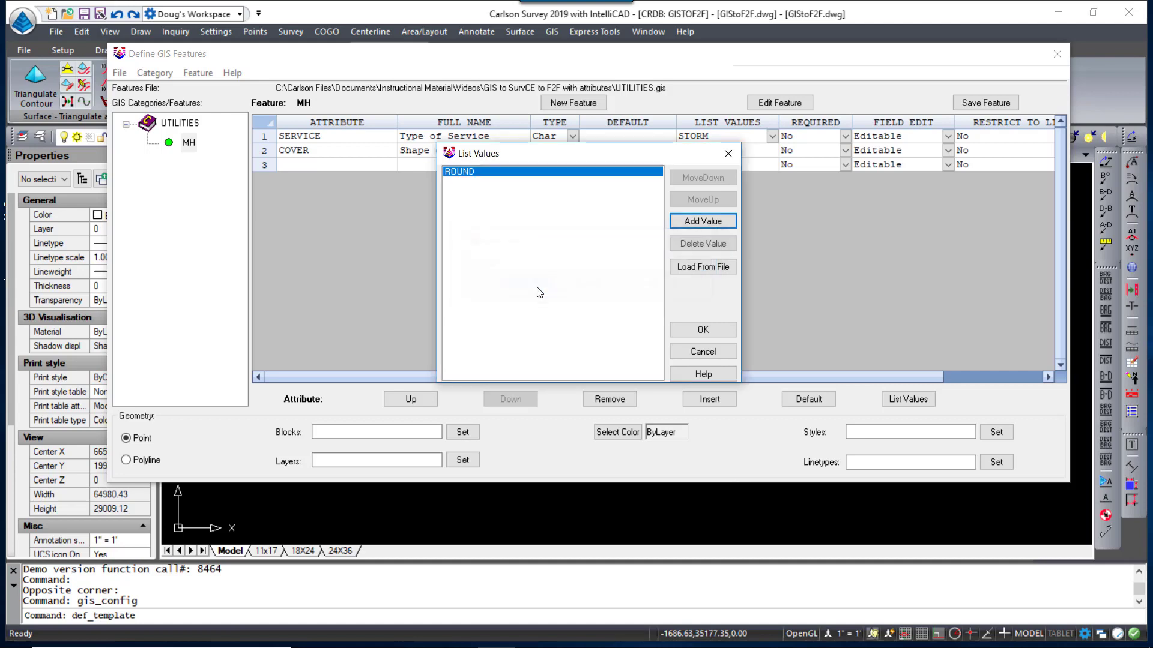
click(684, 223)
text(SQUARE)
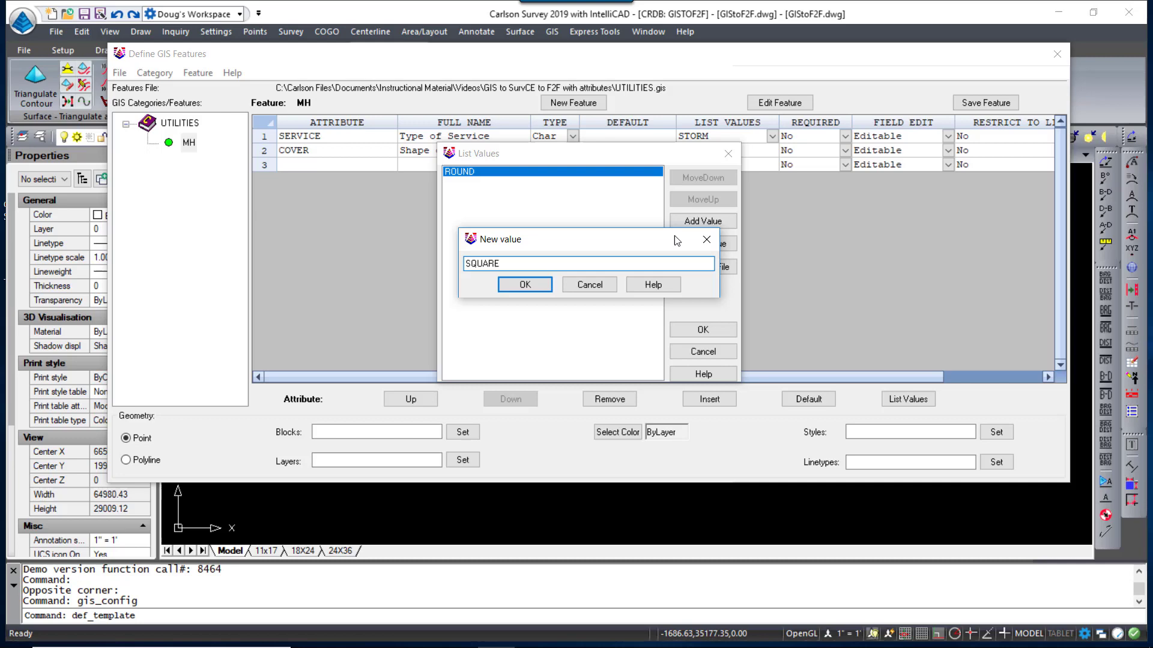
click(524, 284)
key(Return)
click(772, 150)
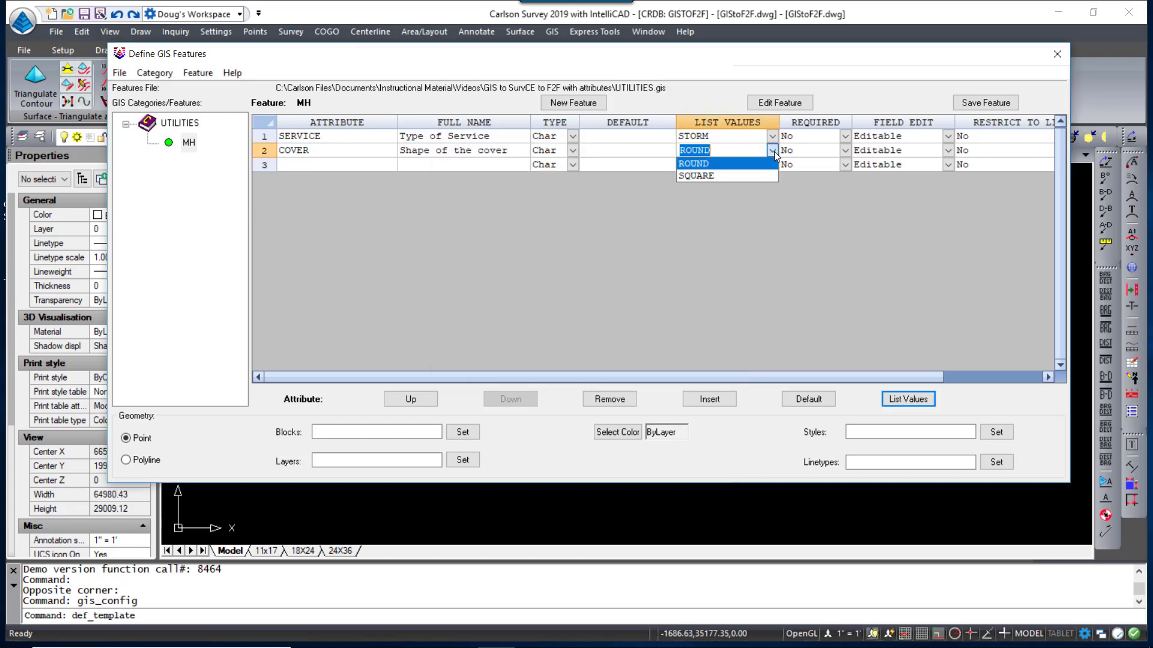
Save the MH feature definition to UTILITIES.gis and dismiss the confirmation message
click(773, 152)
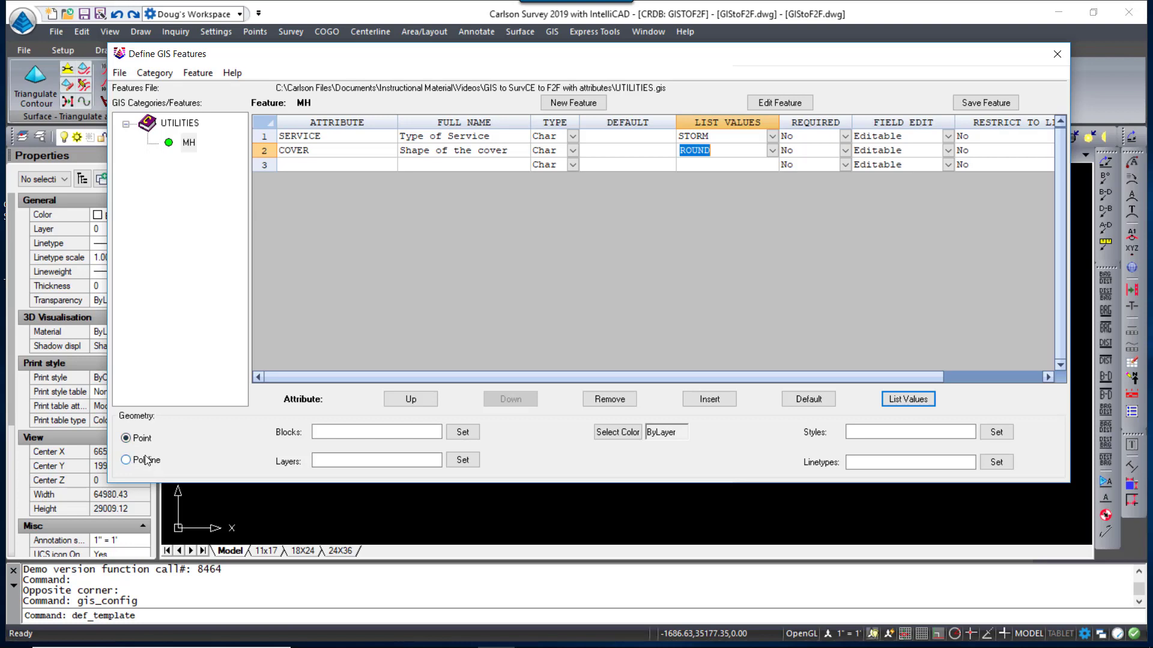
click(982, 103)
key(Return)
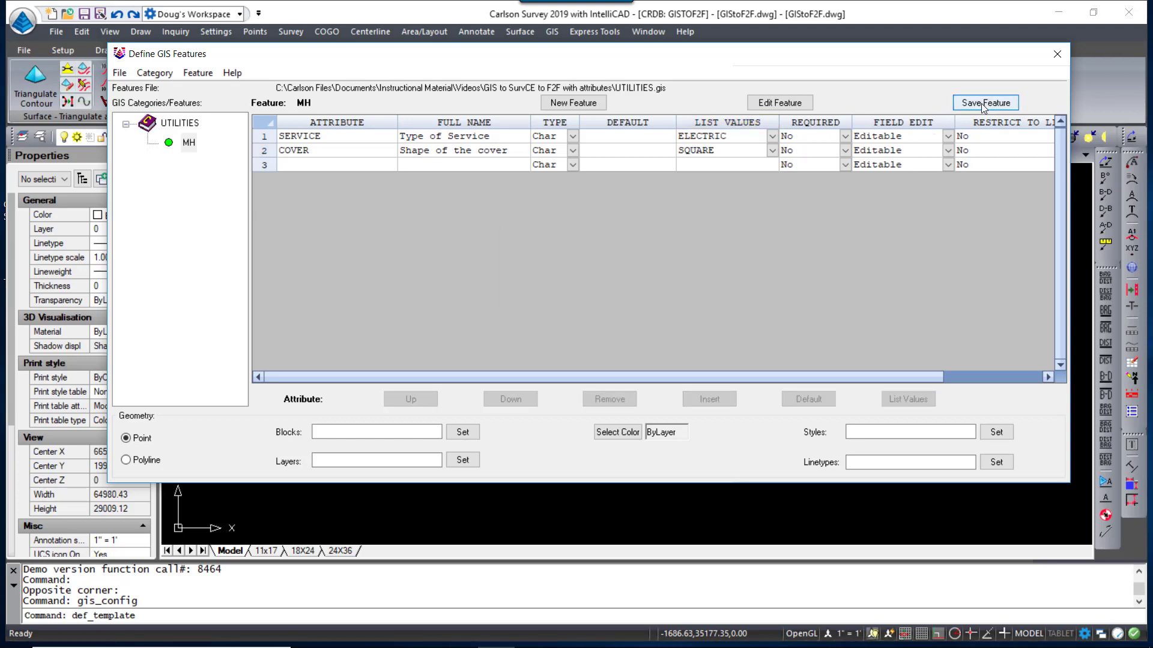